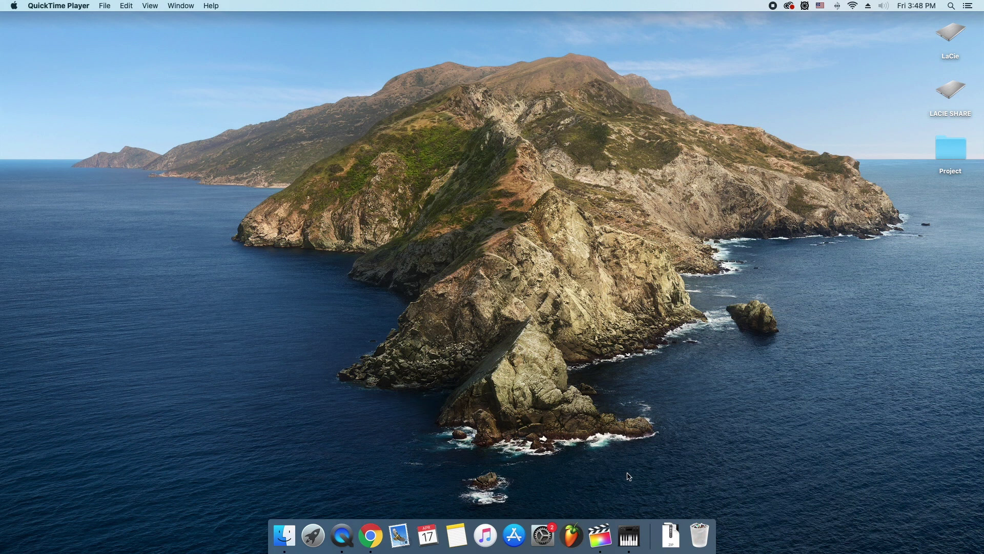
Bring Final Cut Pro to the front and open its Media Import window
left_click(597, 533)
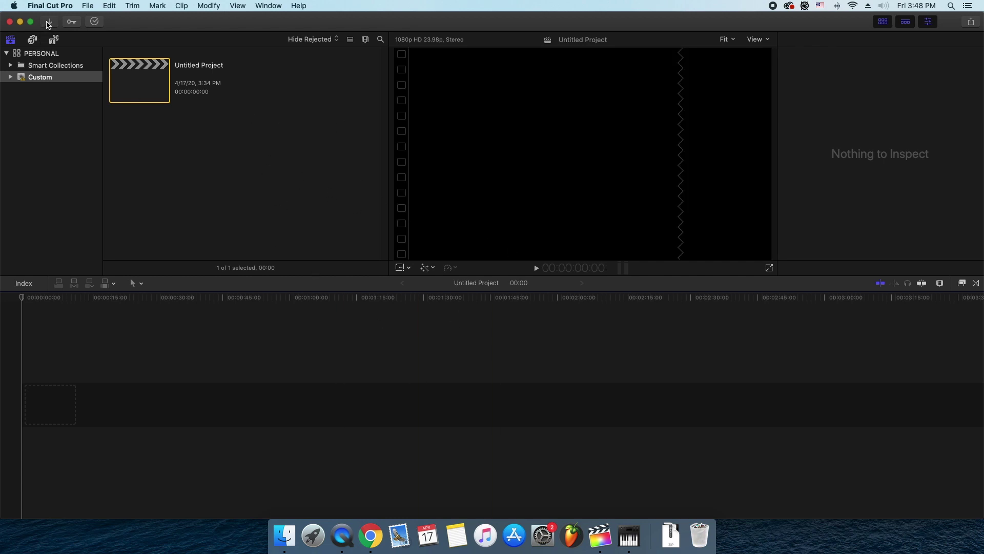
left_click(48, 22)
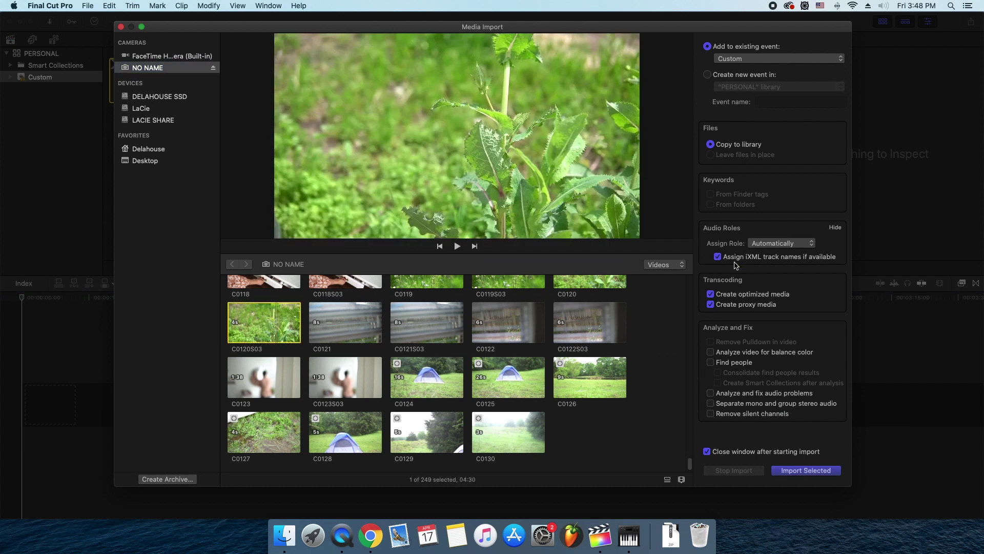
left_click(710, 294)
left_click(712, 295)
left_click(712, 295)
left_click(122, 27)
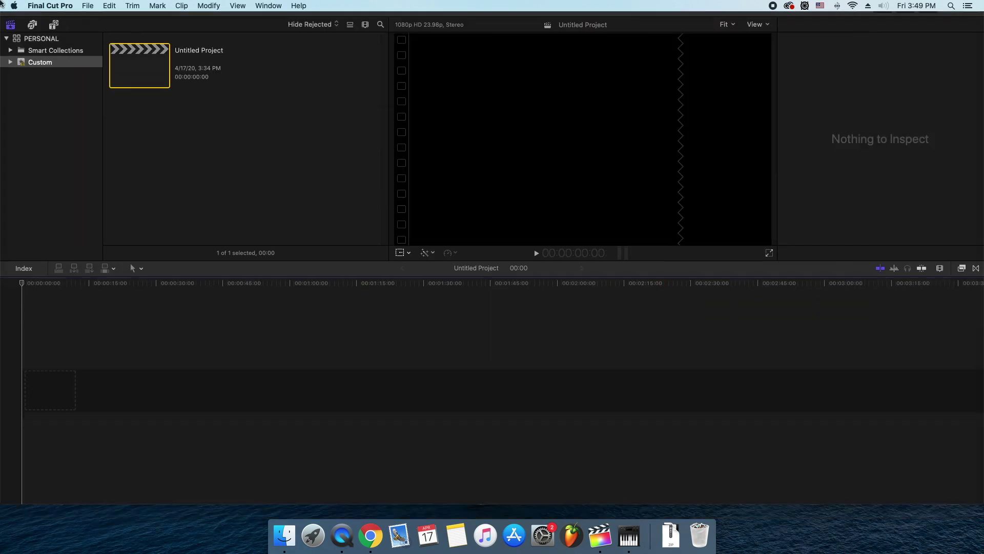
Open the desktop Project folder, then a second Finder window
mouse_move(1, 2)
left_click(945, 159)
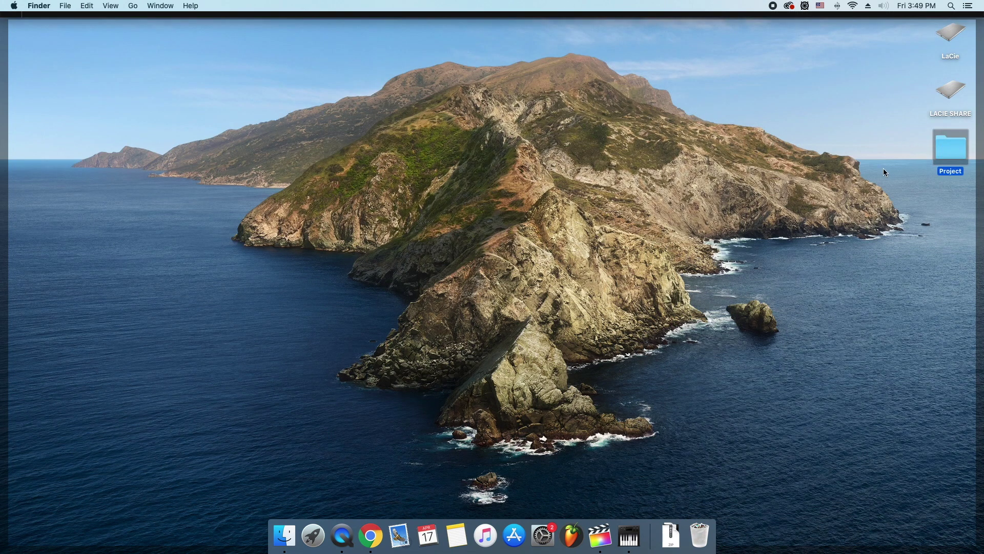
double_click(945, 159)
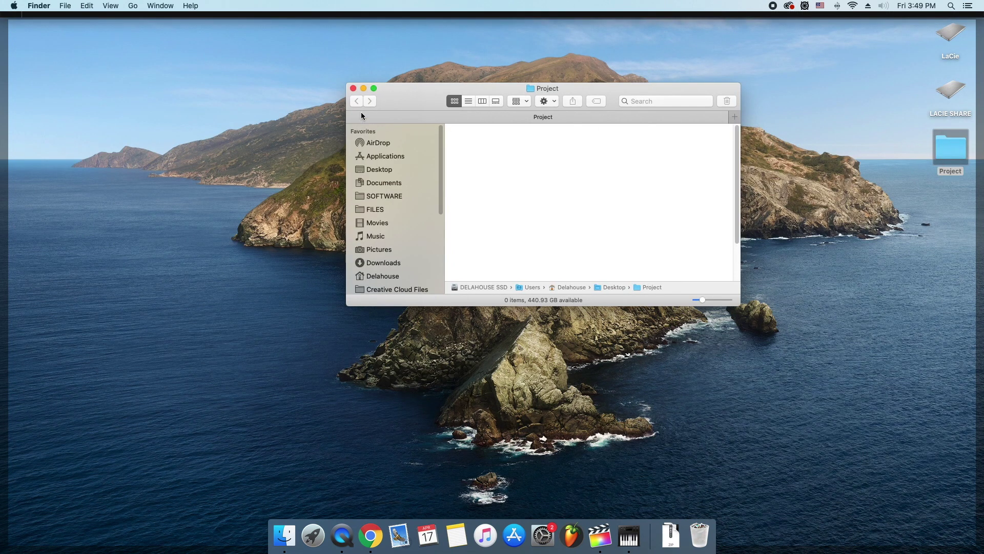
left_click(281, 530)
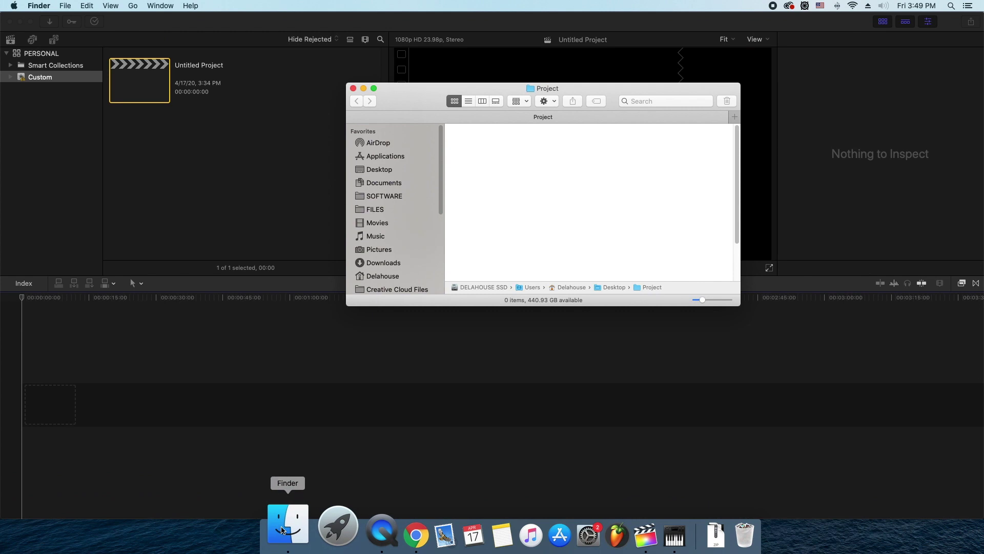
right_click(282, 530)
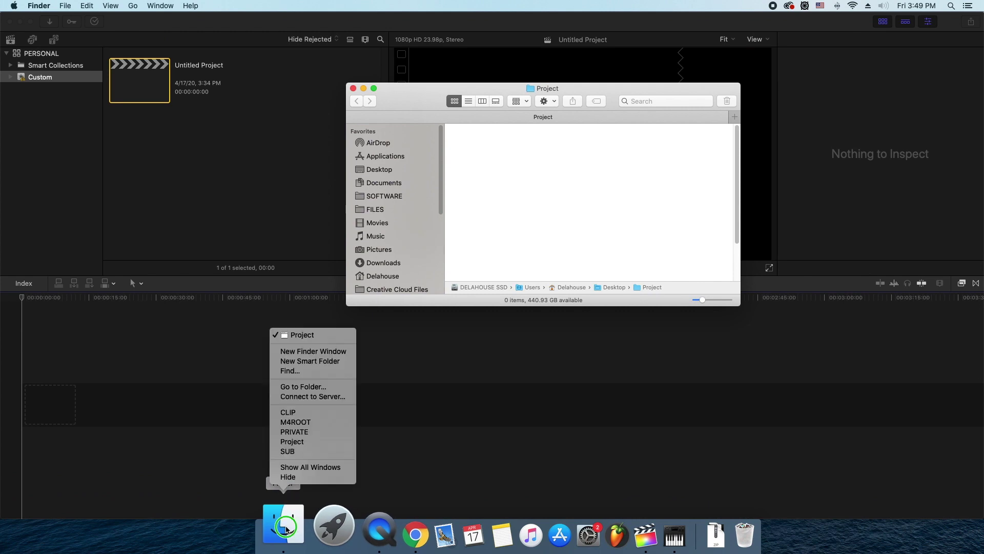
left_click(304, 352)
Browse the NO NAME card to PRIVATE › M4ROOT › CLIP, then go back to M4ROOT
scroll(263, 281, "down", 3)
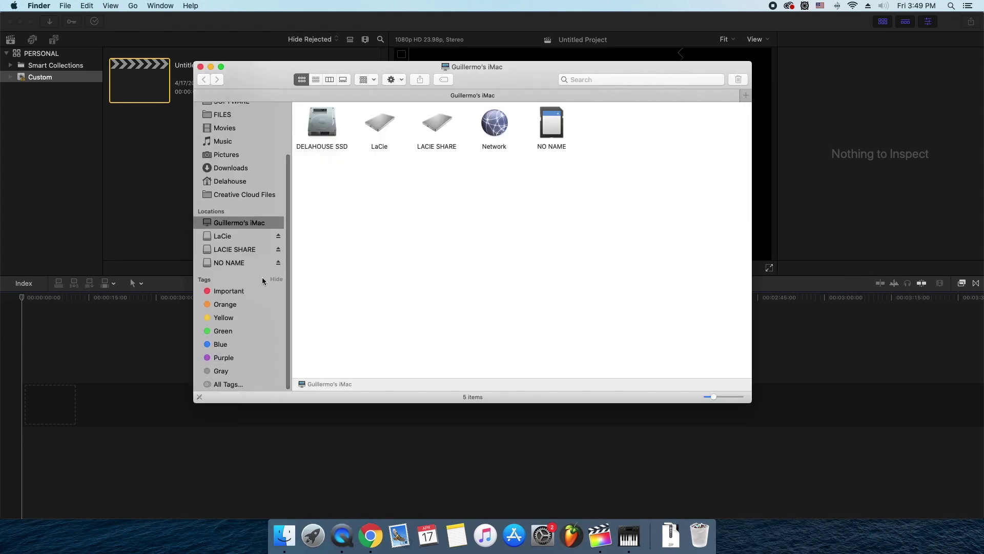
left_click(228, 264)
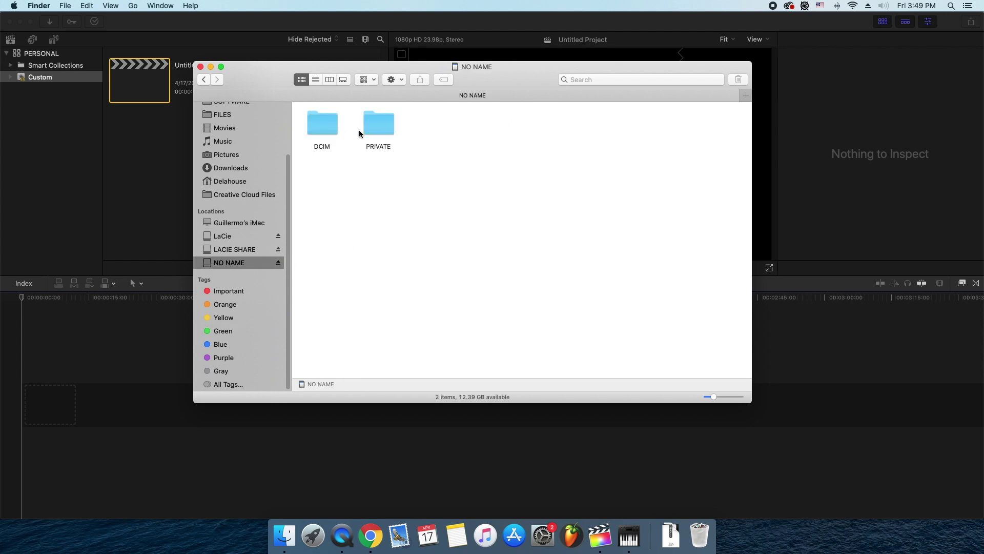
double_click(371, 130)
double_click(377, 133)
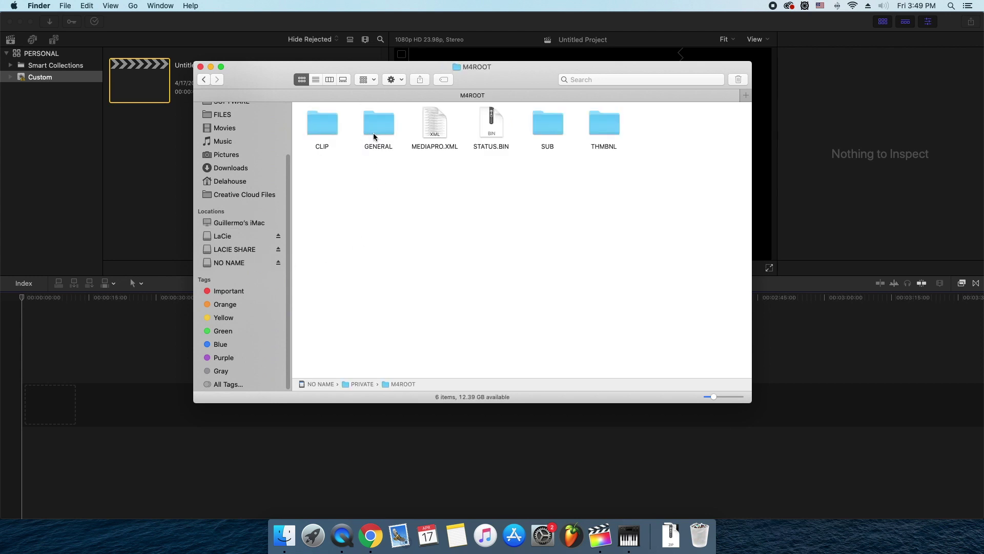
left_click(330, 132)
double_click(331, 134)
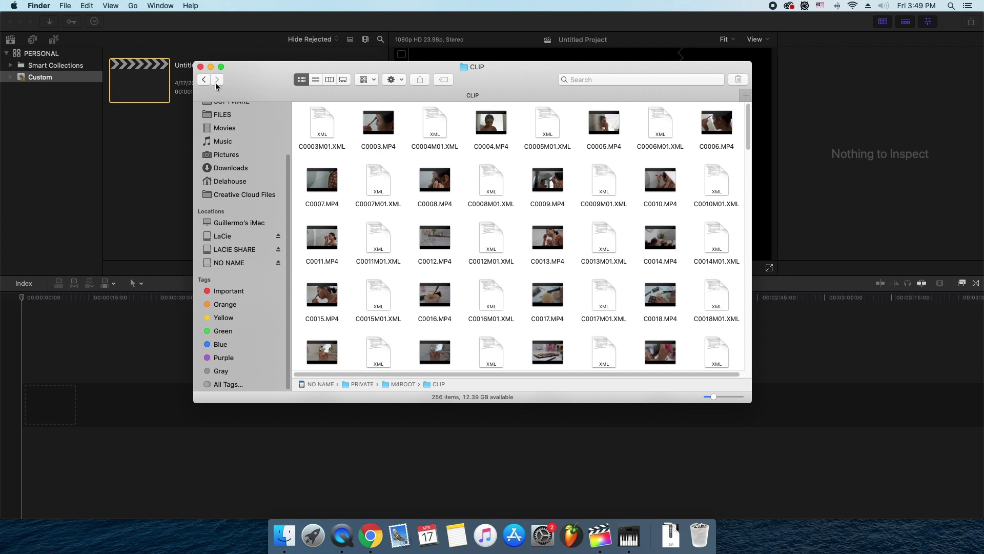
left_click(203, 79)
Quick Look the proxy clip C0003S03.MP4 in the SUB folder
double_click(550, 128)
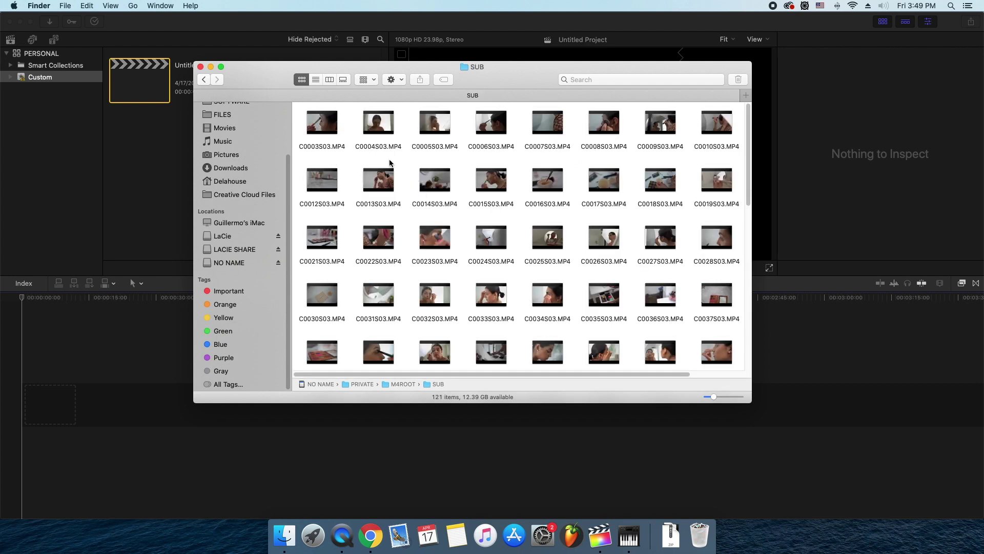
mouse_move(334, 136)
left_click(316, 134)
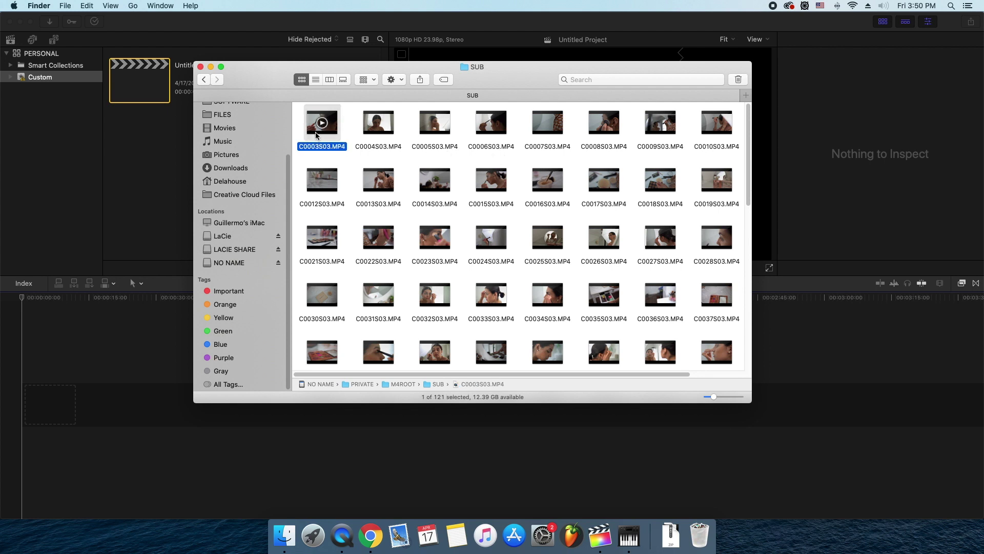
key("space")
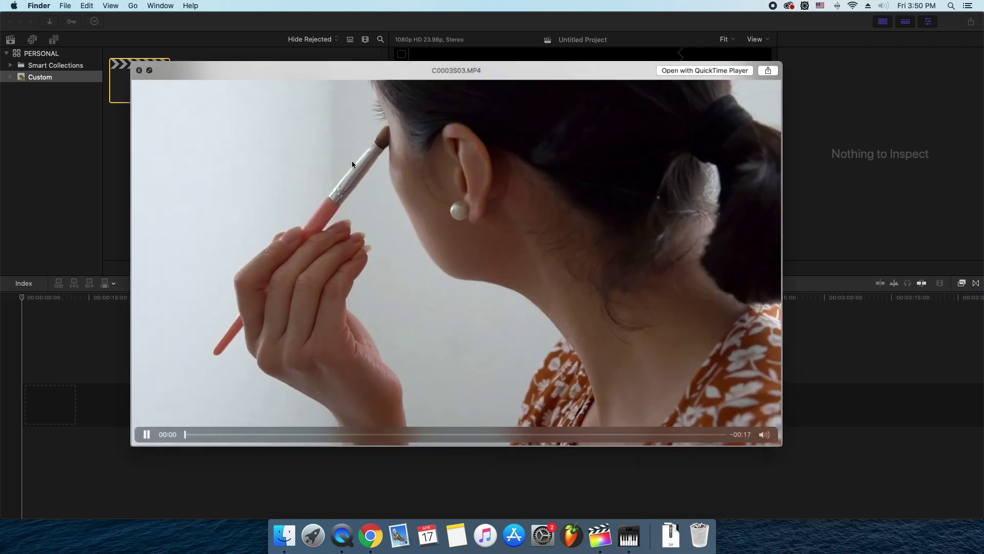
key("space")
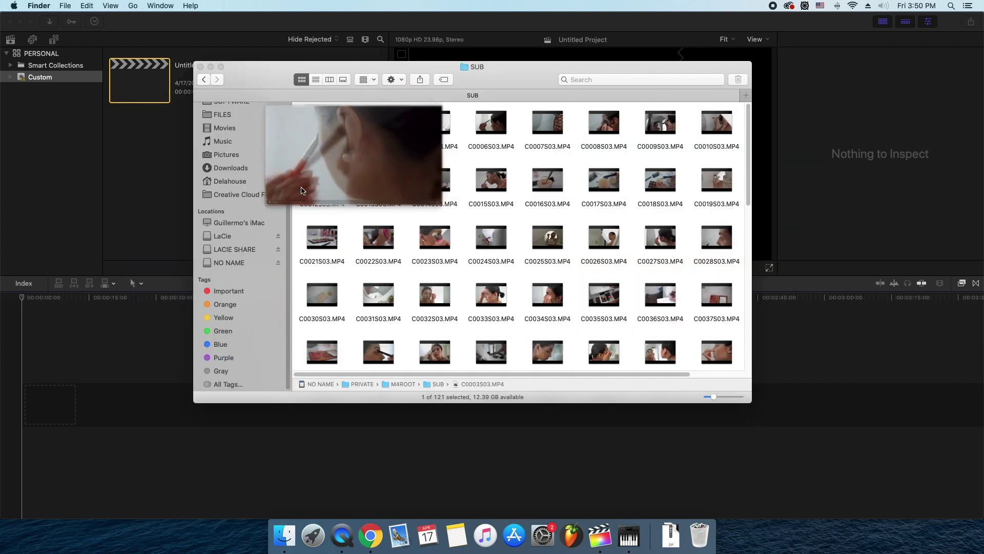
Quick Look the original clip C0003.MP4 in the CLIP folder
left_click(203, 79)
double_click(328, 128)
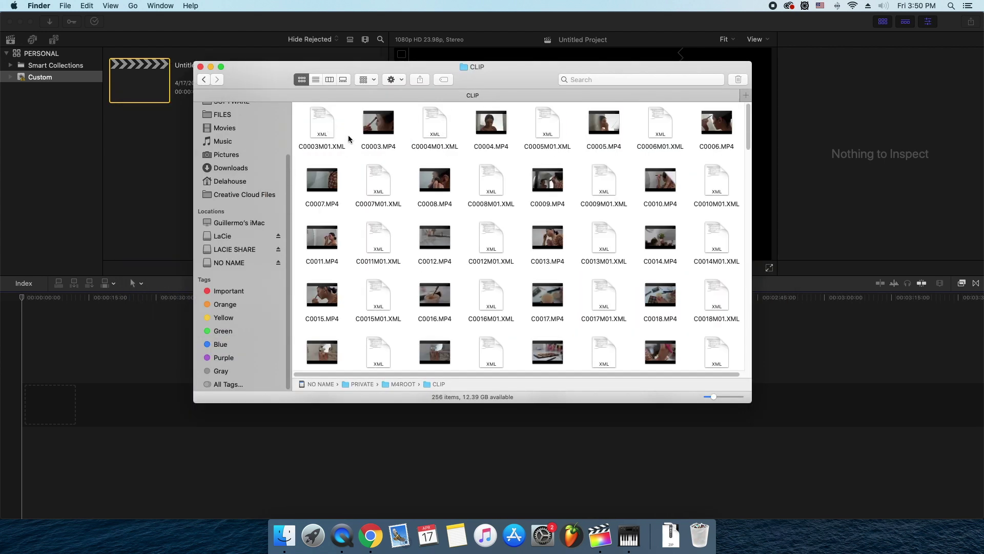
left_click(373, 133)
key("space")
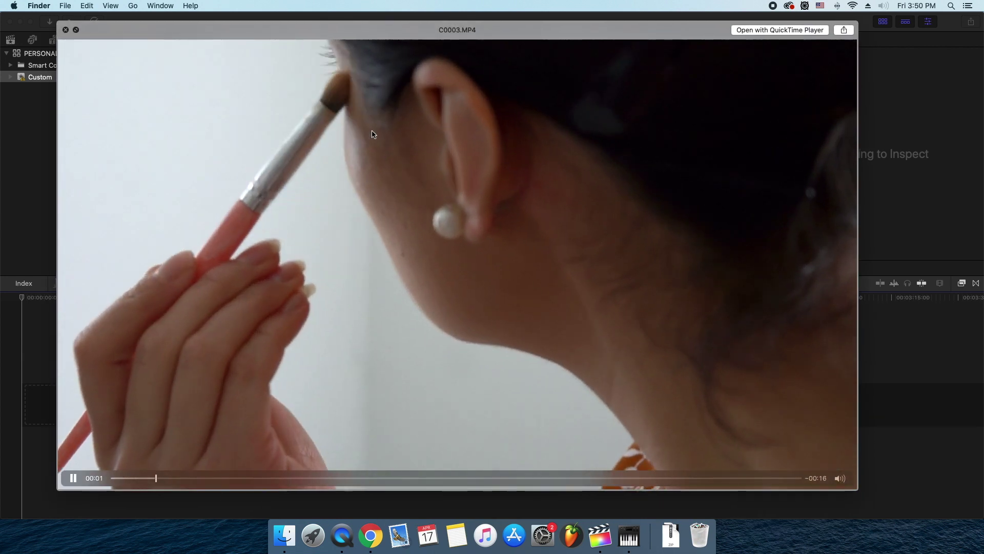
key("space")
Get Info on proxy C0003S03.MP4 in SUB to see its 21 MB size
left_click(203, 79)
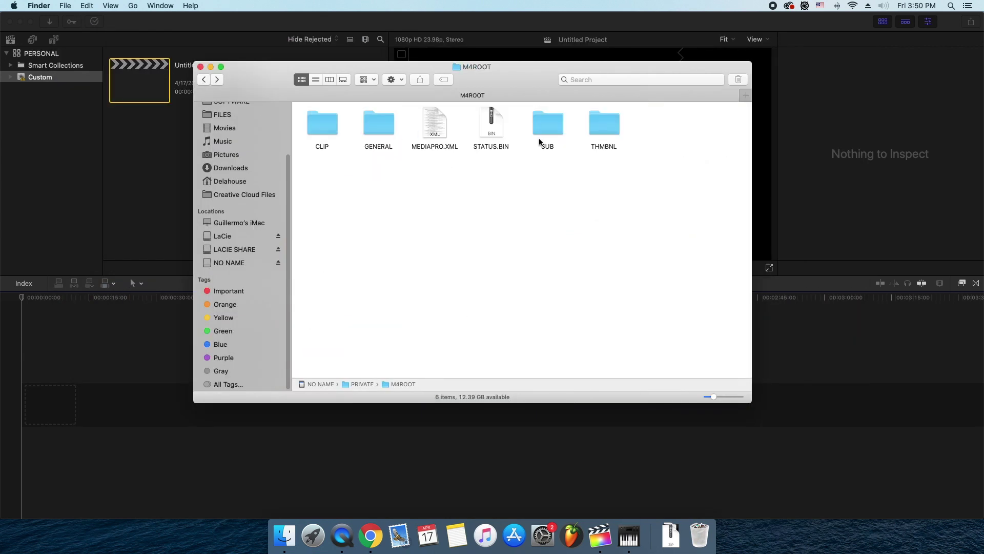
double_click(538, 137)
left_click(336, 132)
key("space")
key("space")
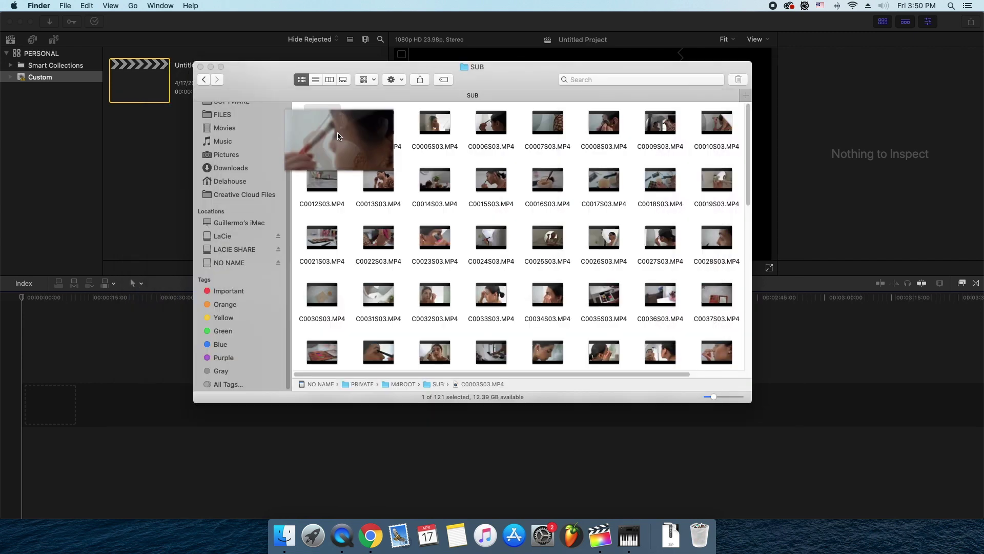
right_click(335, 133)
left_click(373, 179)
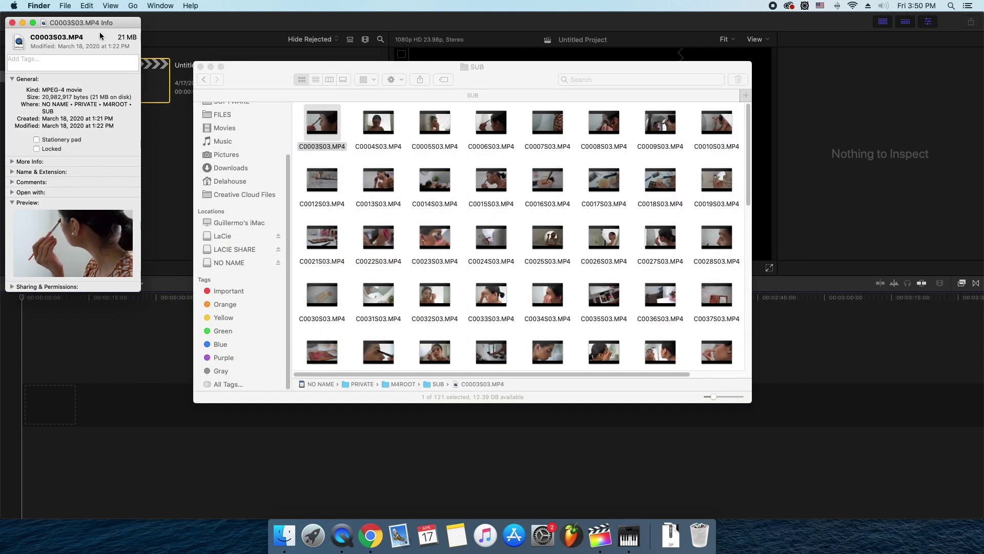
left_click(13, 23)
Get Info on original C0003.MP4 (109.1 MB), then return to the SUB folder
left_click(204, 79)
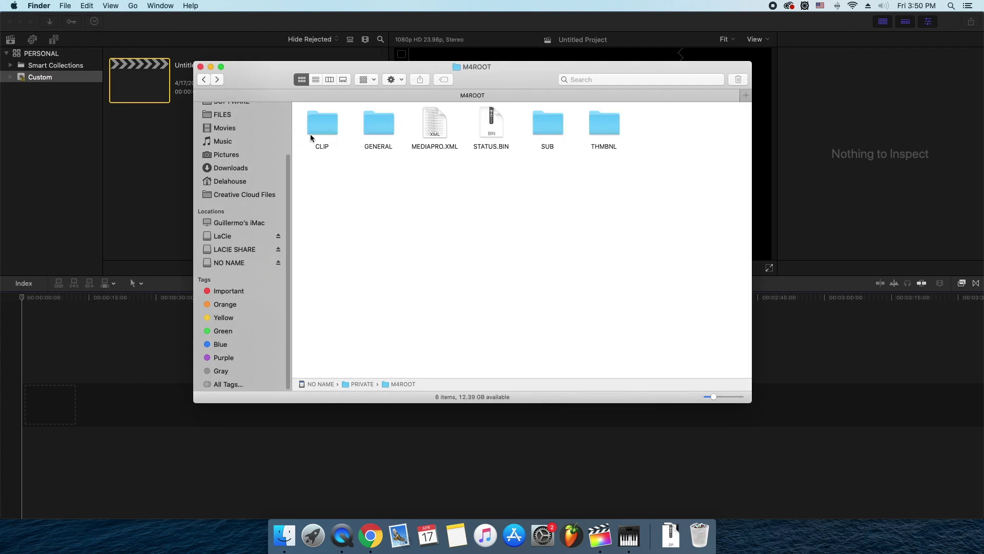
double_click(312, 134)
right_click(366, 136)
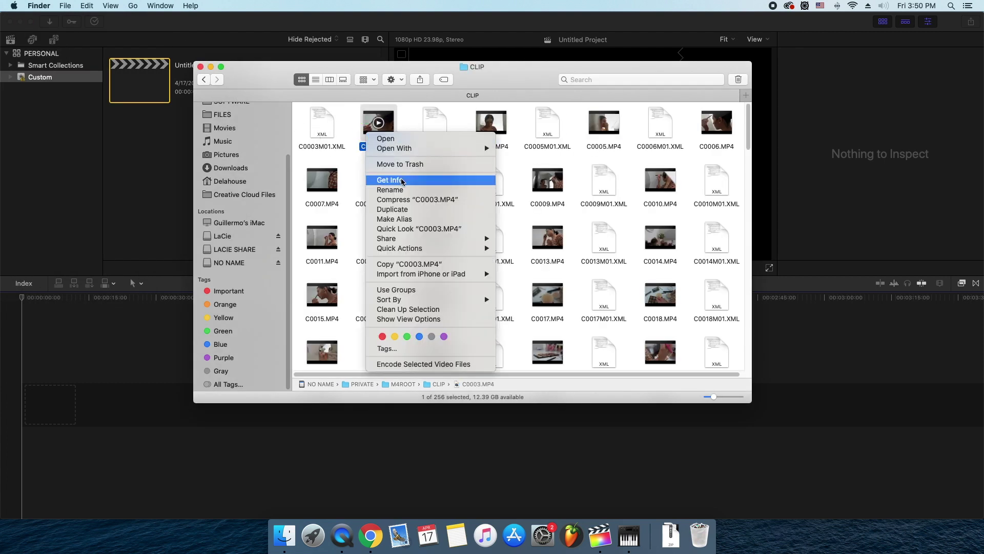
left_click(375, 179)
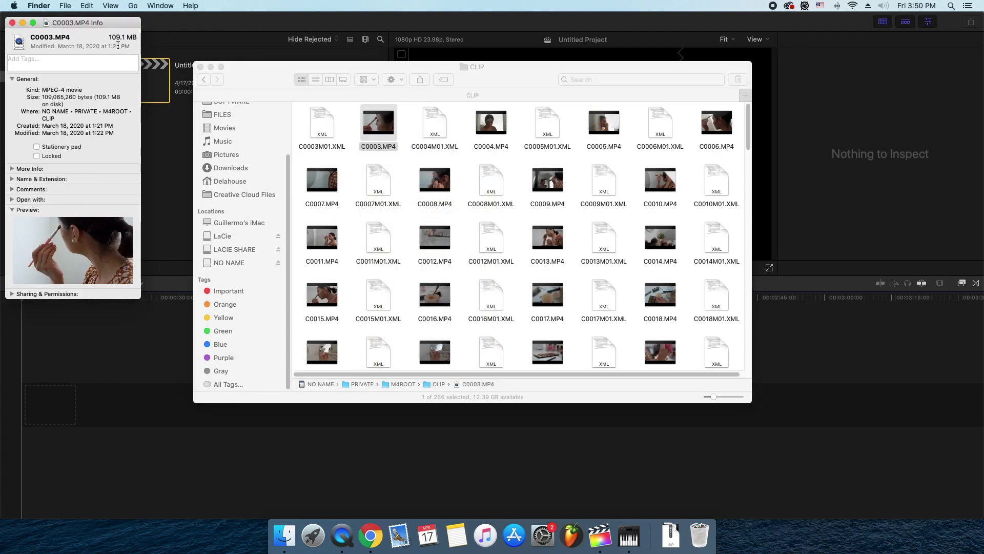
left_click(12, 22)
left_click(205, 79)
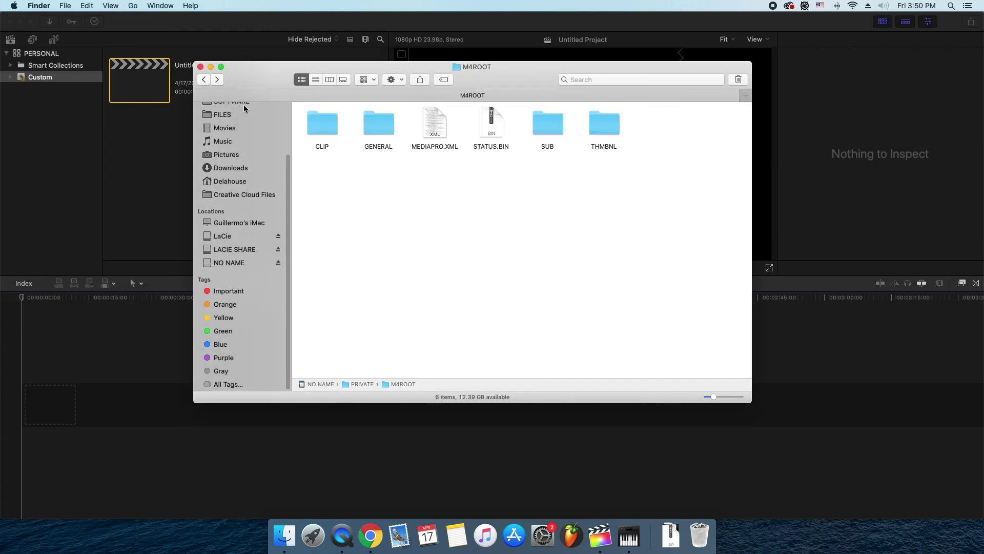
double_click(549, 129)
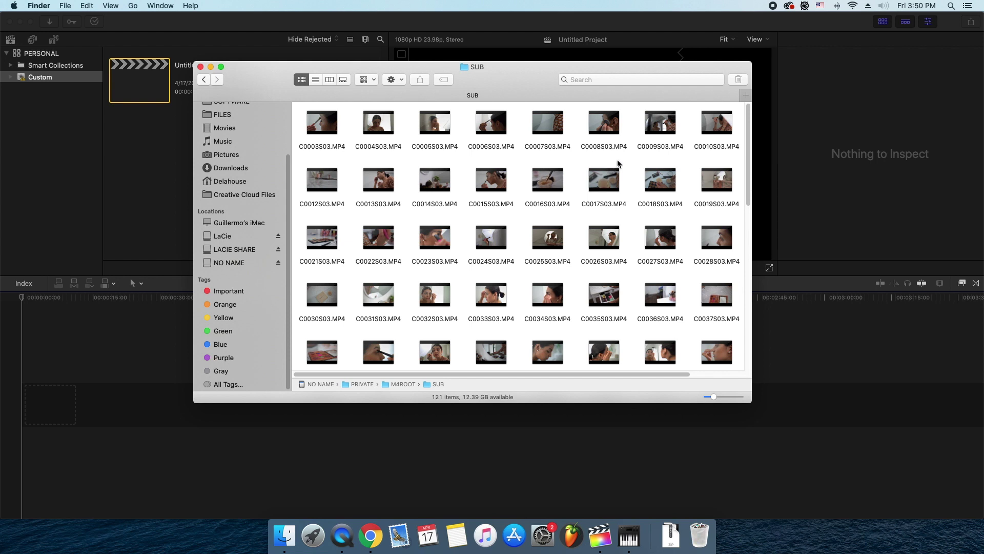
Copy proxy clips C0003S03–C0006S03.MP4 into the Project folder and arrange them by Kind
left_click_drag(513, 155, 932, 156)
right_click(766, 153)
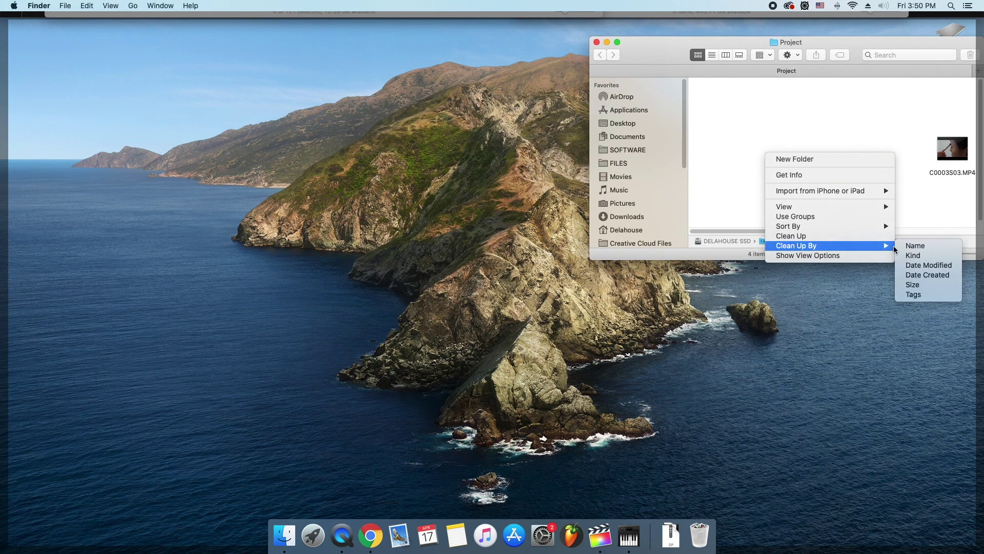
left_click(913, 255)
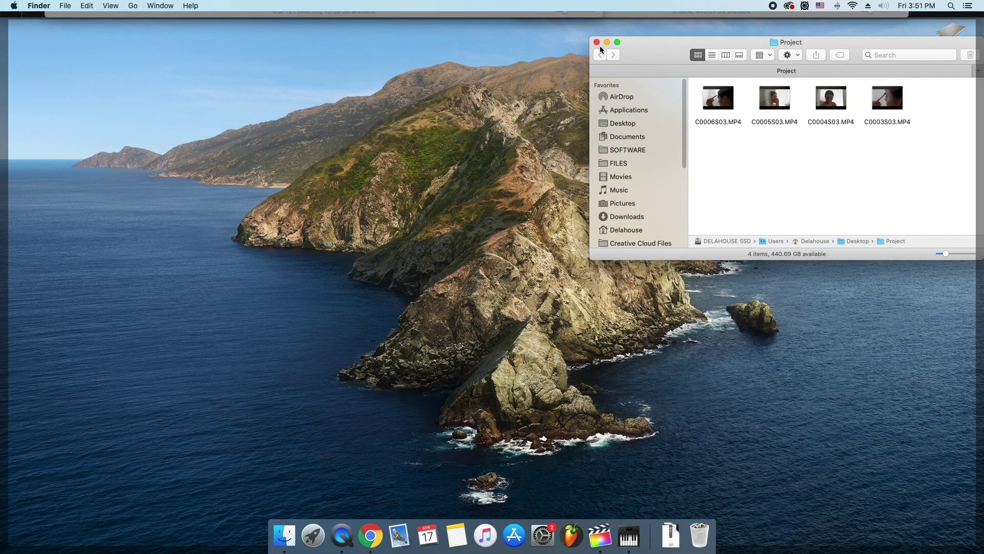
left_click_drag(929, 154, 48, 403)
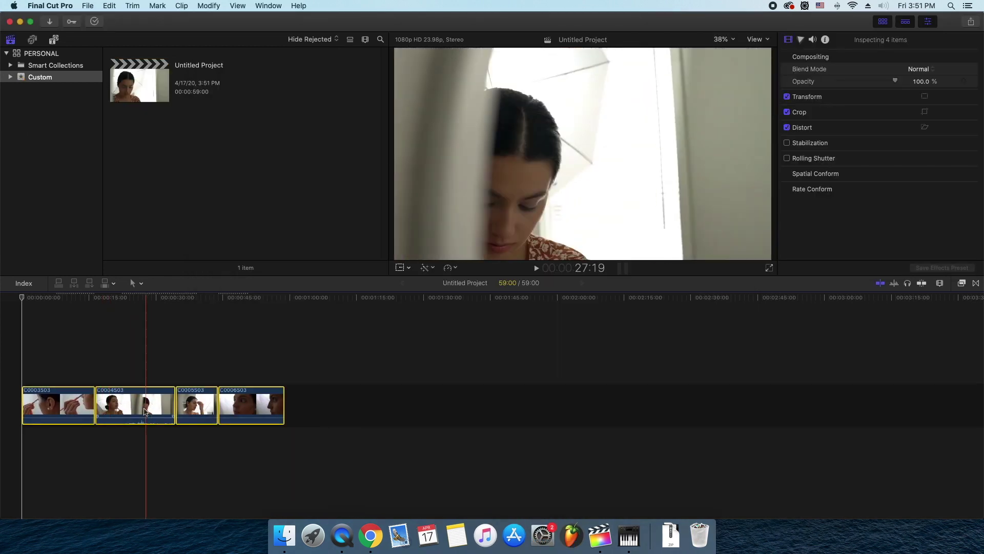
Trim the first clip, blade C0004S03 twice, and move C0005S03 and C0006S03 ahead of it
left_click_drag(93, 395, 33, 398)
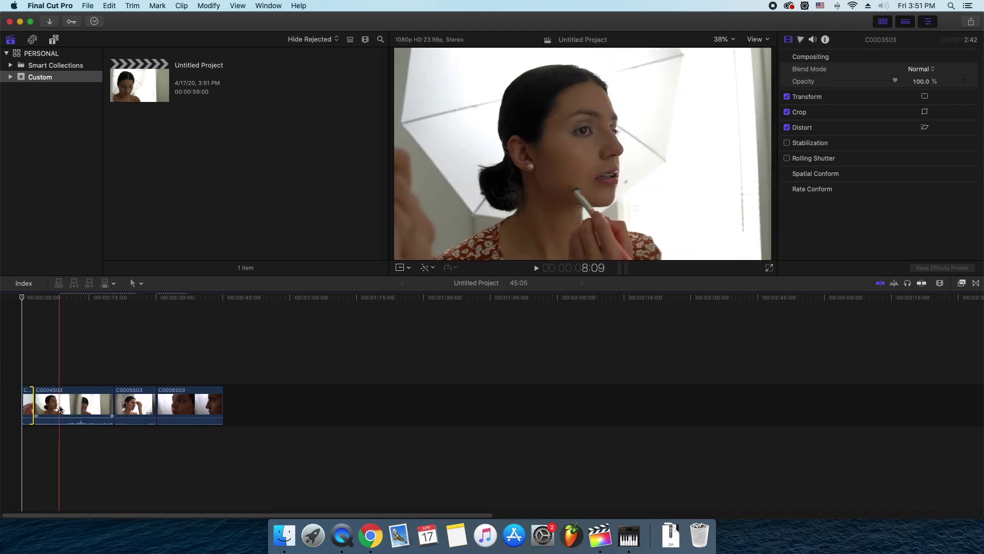
left_click(45, 401)
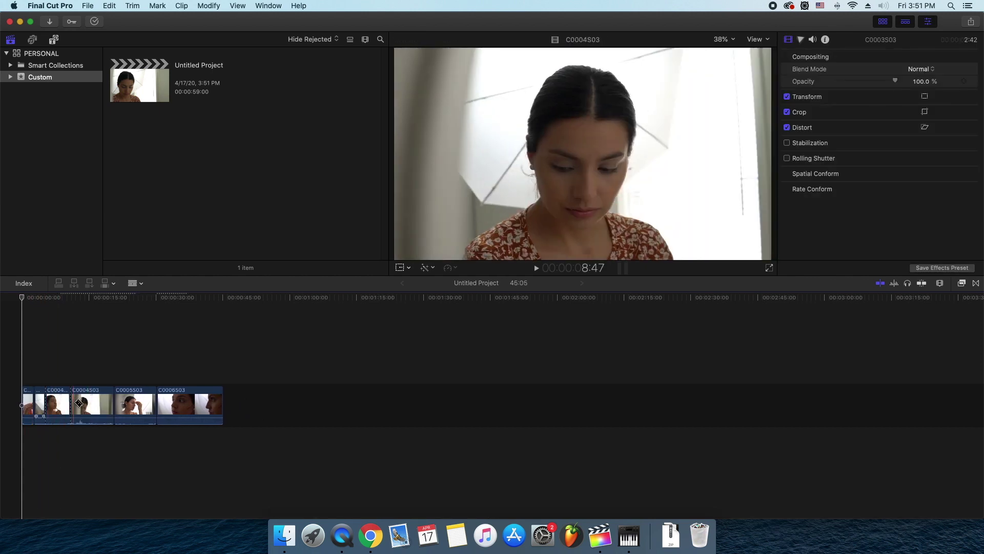
left_click(71, 402)
key("a")
left_click_drag(134, 405, 61, 403)
left_click_drag(161, 400, 117, 399)
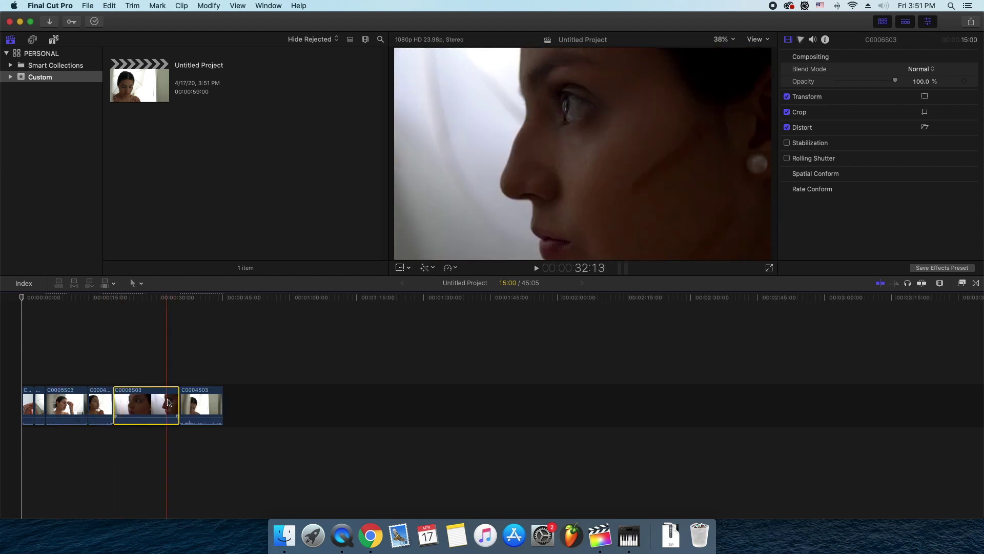
Trim C0006S03 and C0005S03, delete the leftover C0004S03 piece, and play the 18:13 edit
left_click_drag(176, 397, 128, 403)
left_click(164, 398)
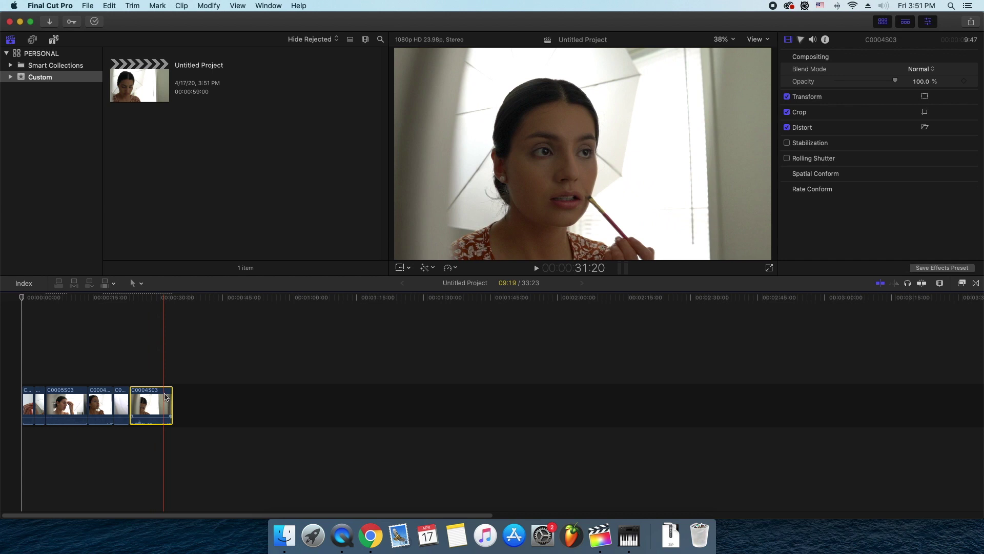
key("Delete")
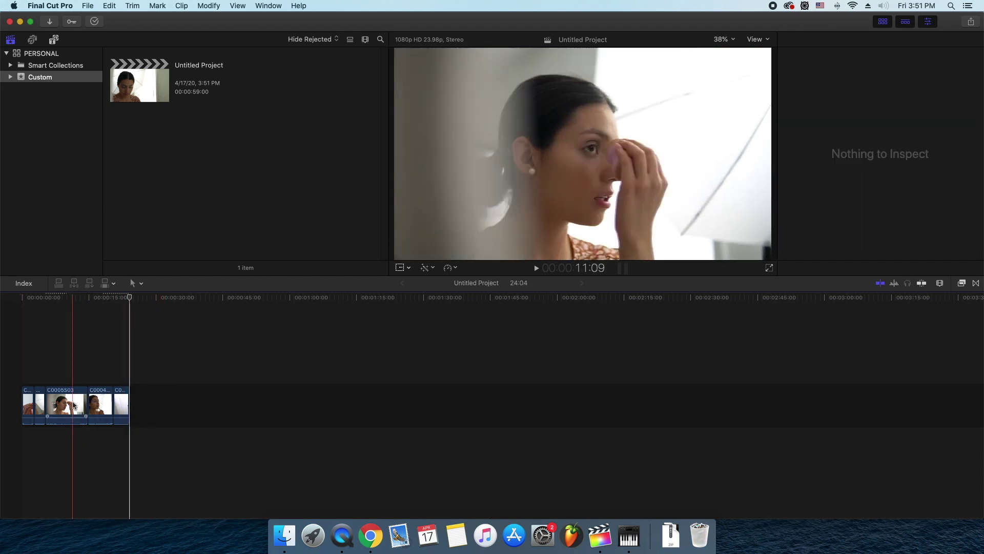
left_click_drag(86, 397, 62, 399)
key("Home")
key("space")
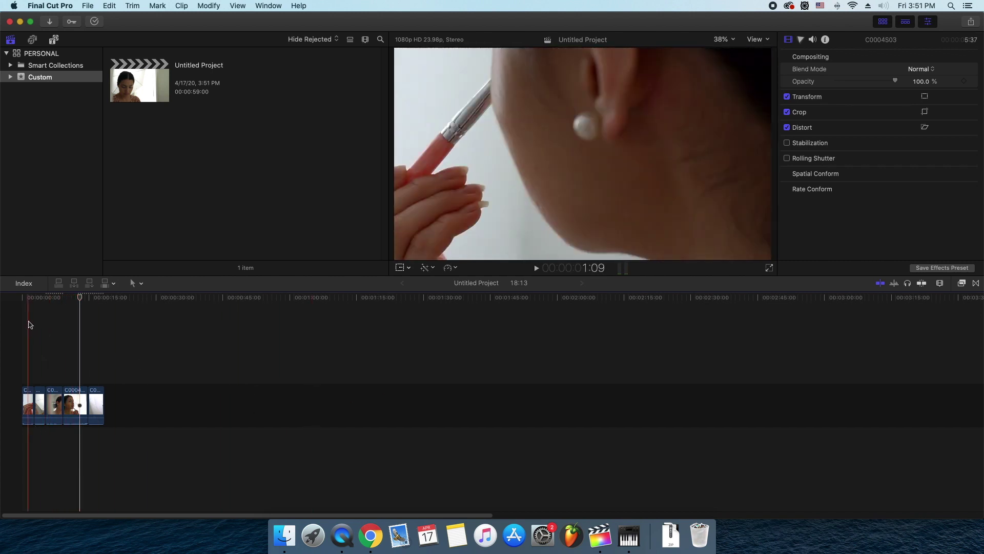
left_click(26, 324)
Add the MW 1080p Adjustment Layer and the 360° Scale 3D title above the clips
left_click(53, 39)
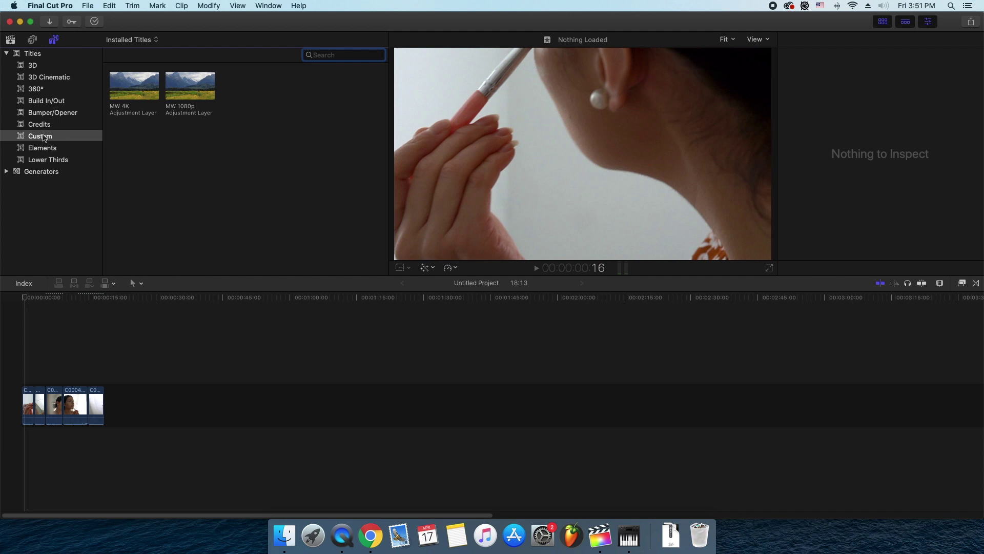
left_click_drag(165, 94, 103, 378)
left_click(35, 90)
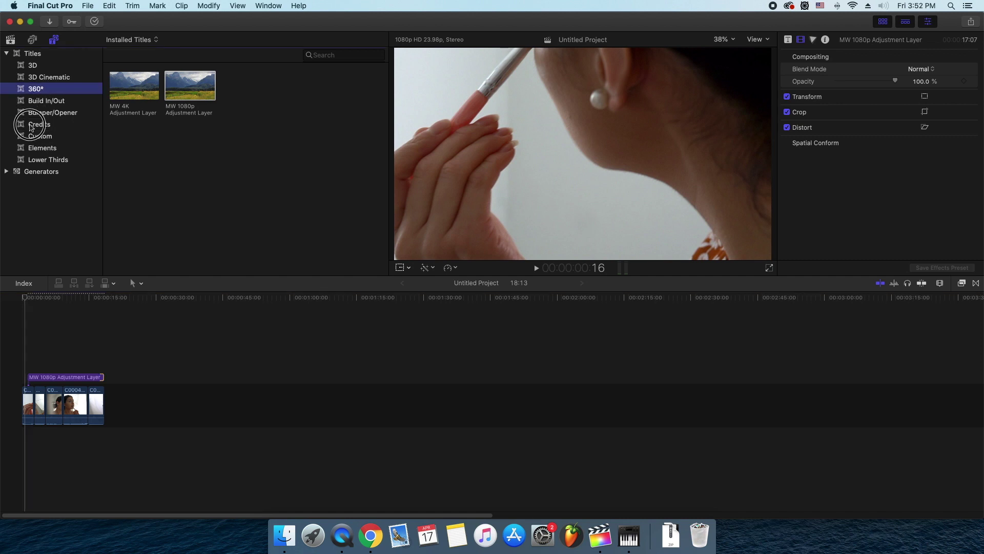
left_click_drag(132, 128, 44, 365)
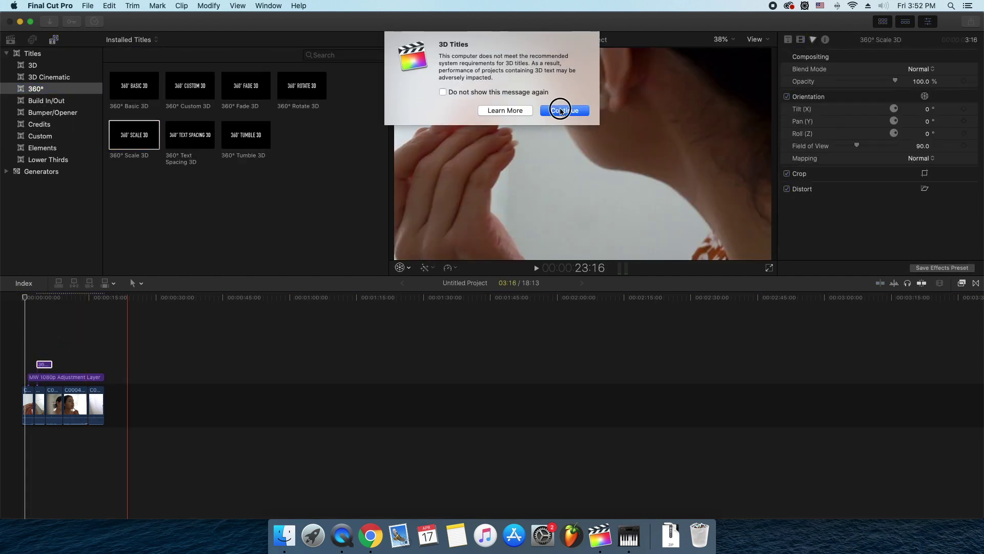
left_click(561, 112)
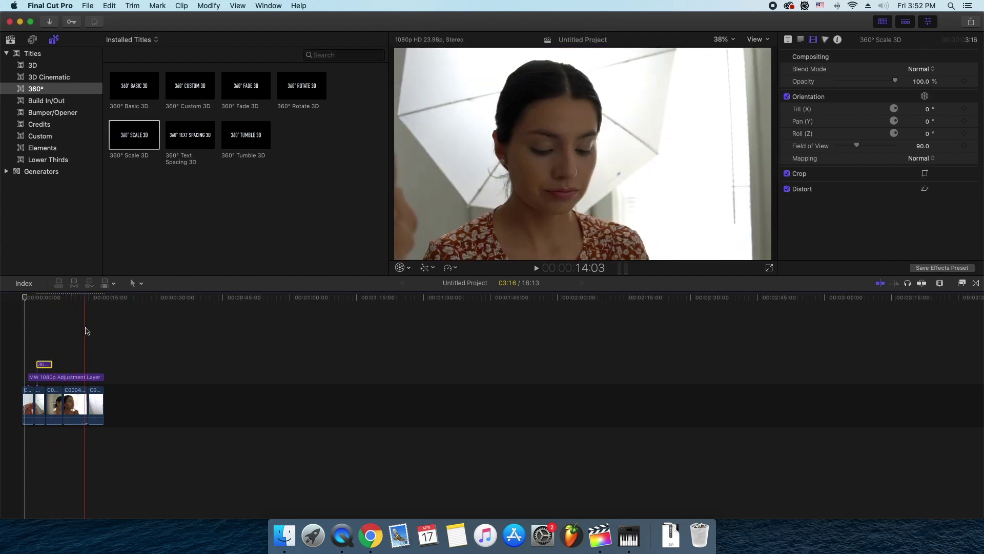
left_click(49, 380)
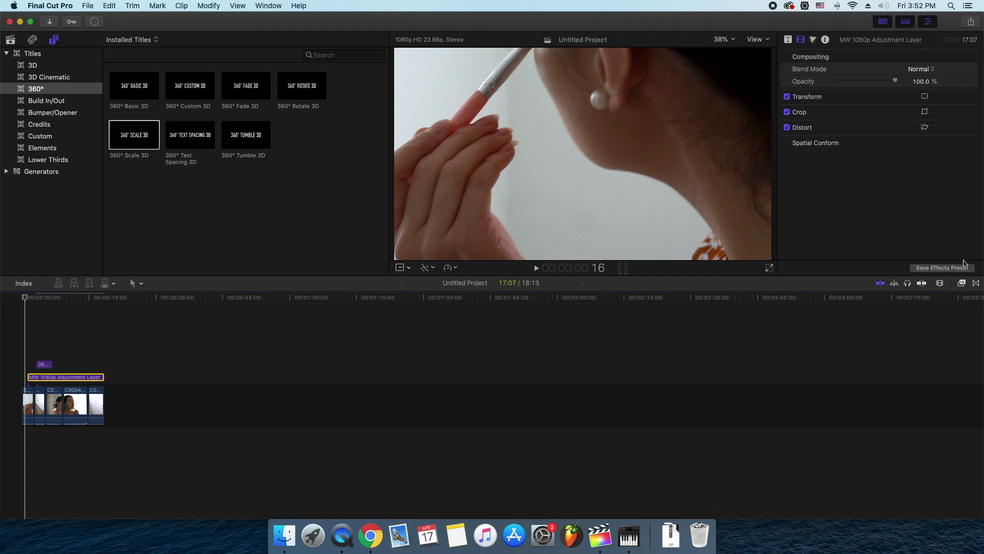
Show the video Effects browser and look through the Color and Distortion categories
left_click(977, 284)
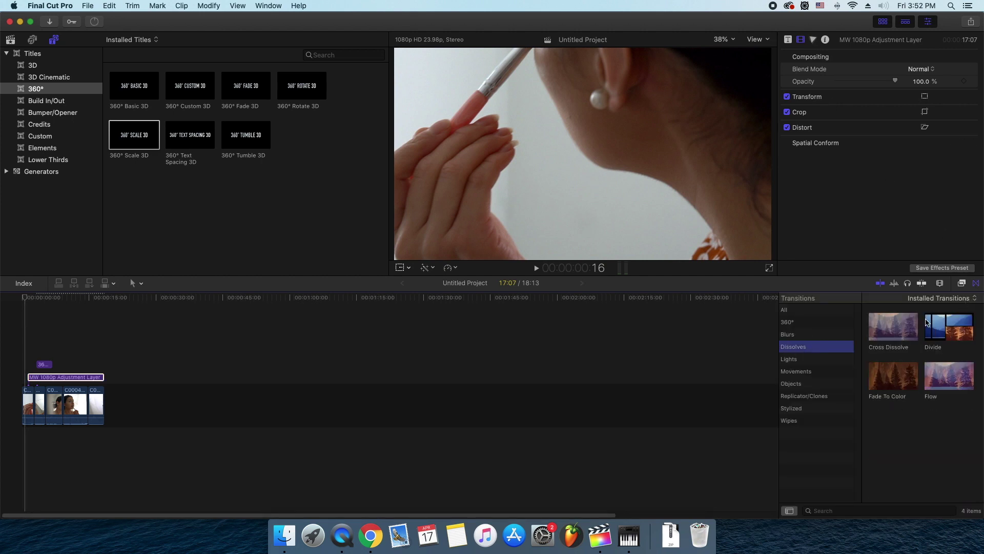
left_click(962, 283)
left_click(818, 384)
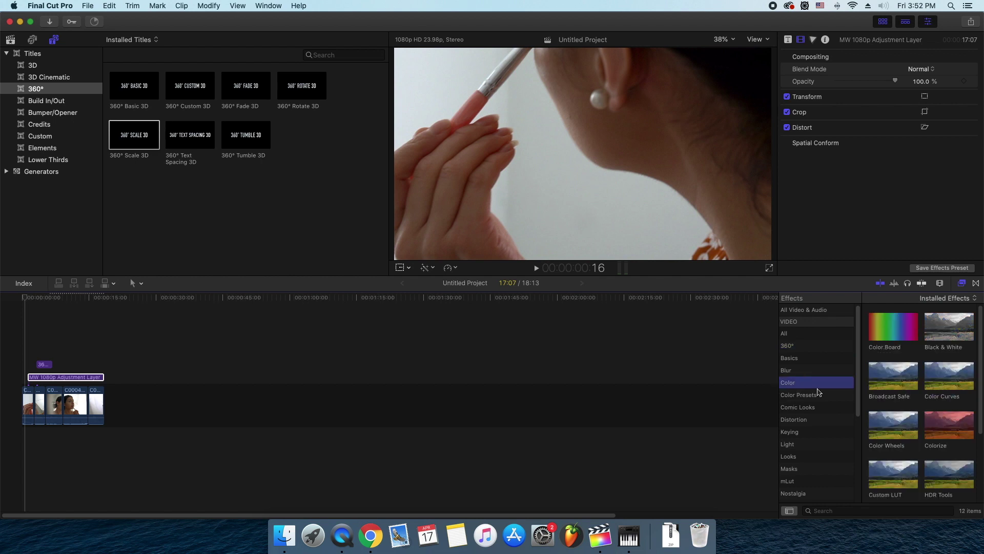
left_click(825, 419)
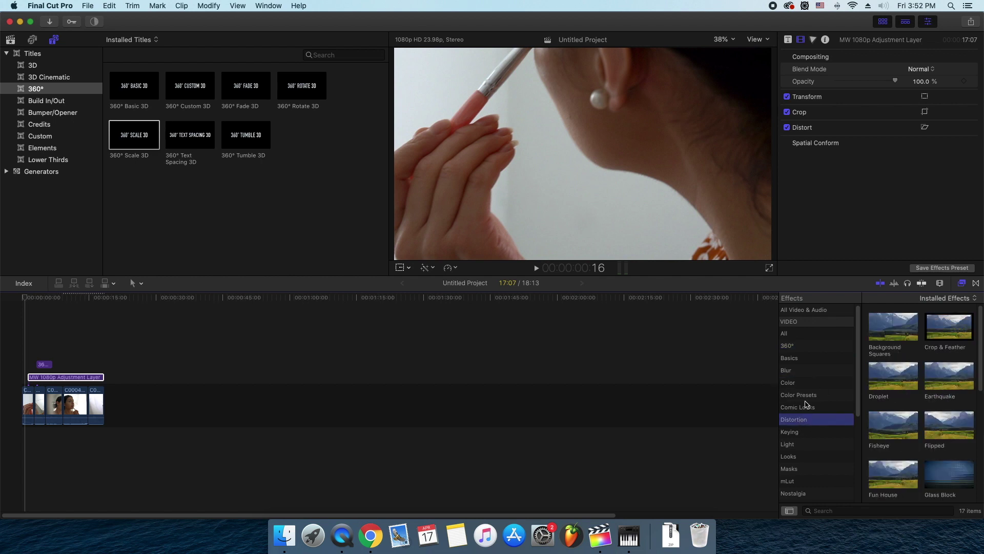
Apply the mLut OSIRIS M3 effect to the MW 1080p Adjustment Layer and check Background Tasks
left_click(795, 480)
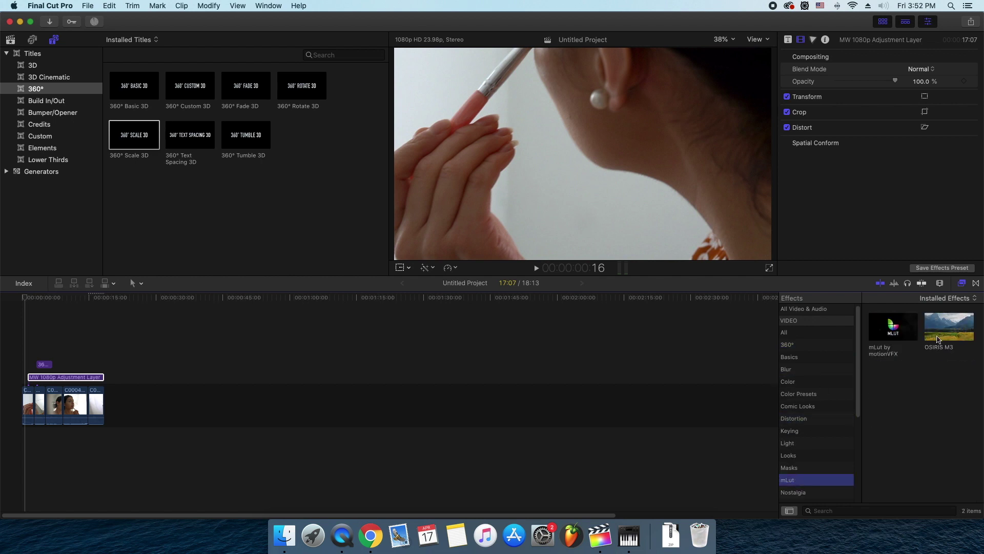
left_click_drag(938, 338, 72, 379)
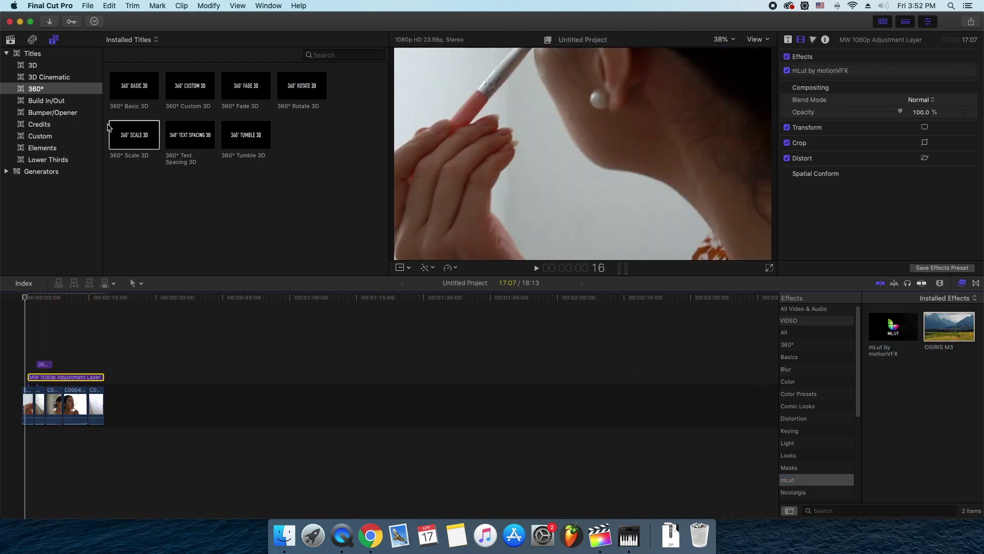
left_click(94, 23)
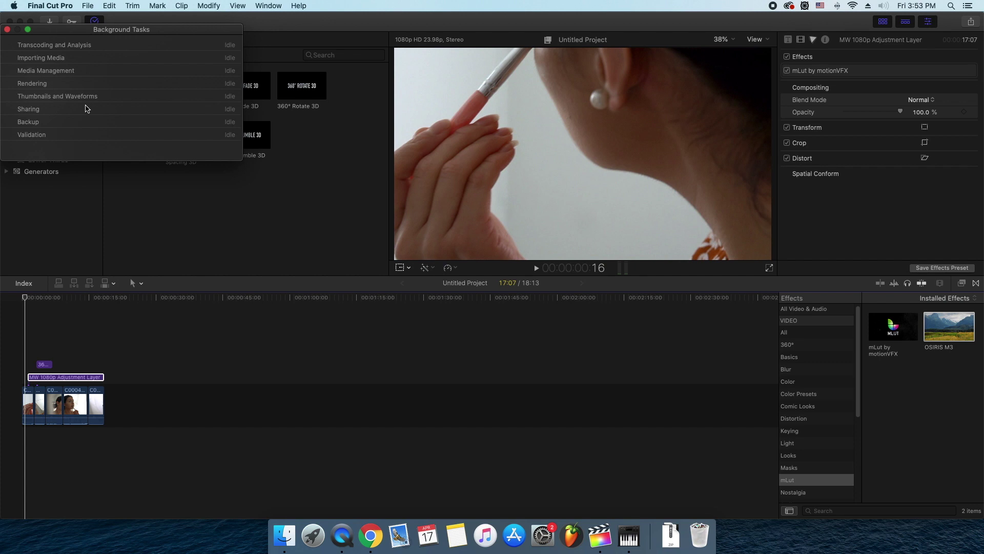
Close the Background Tasks list and play back the graded edit
left_click(7, 29)
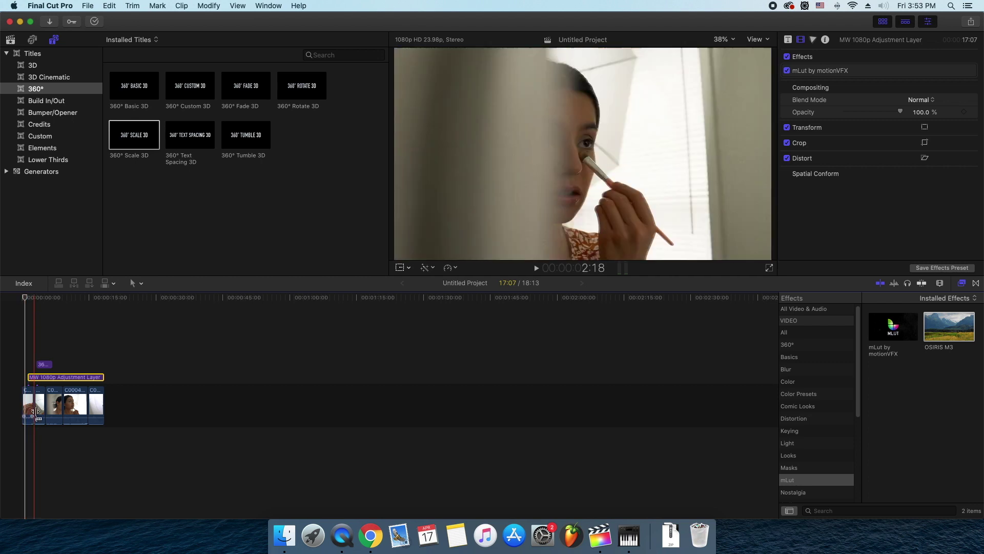
left_click(22, 430)
key("space")
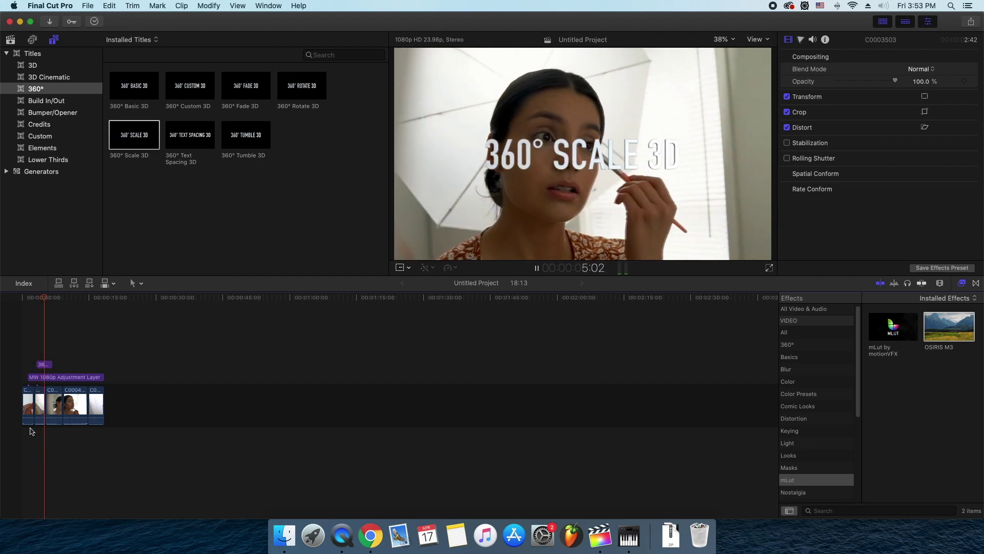
key("space")
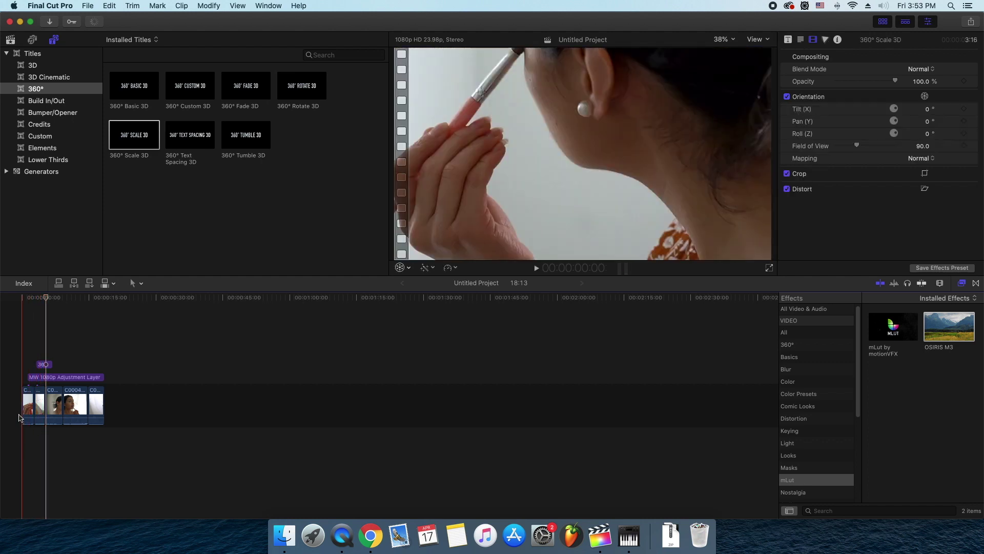
Inspect the timeline clips, then hide Final Cut Pro to reveal the desktop Project folder
left_click(24, 408)
left_click(85, 407)
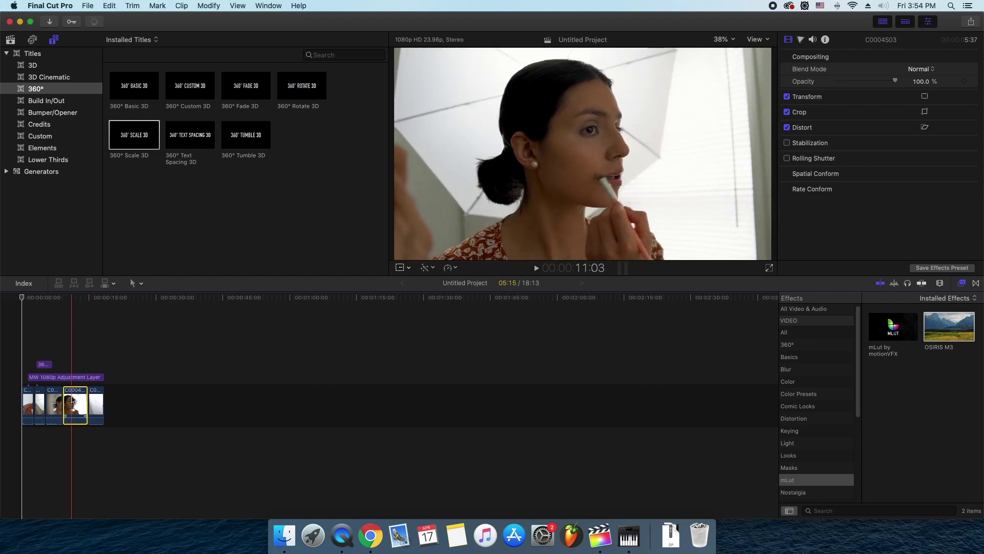
left_click(29, 400)
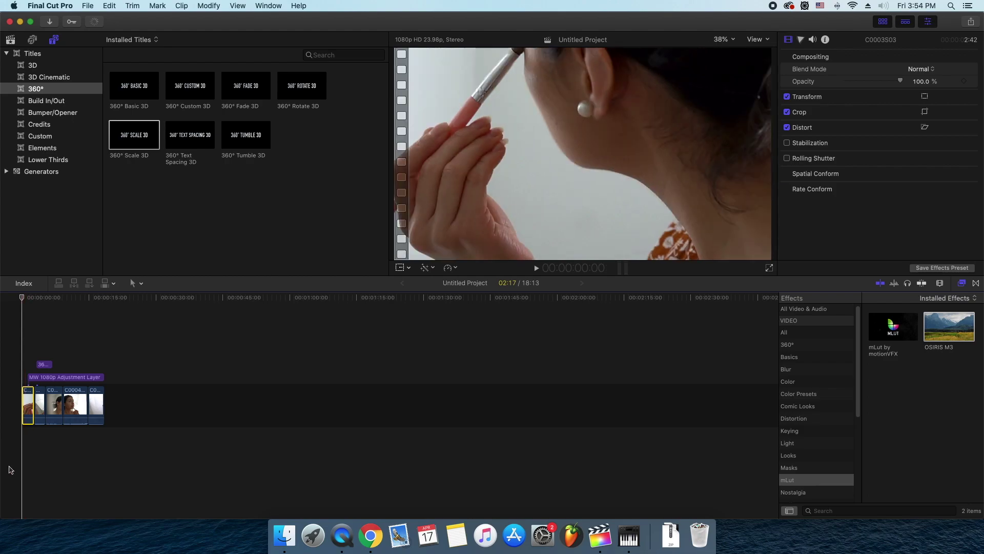
key("F4")
left_click(10, 57)
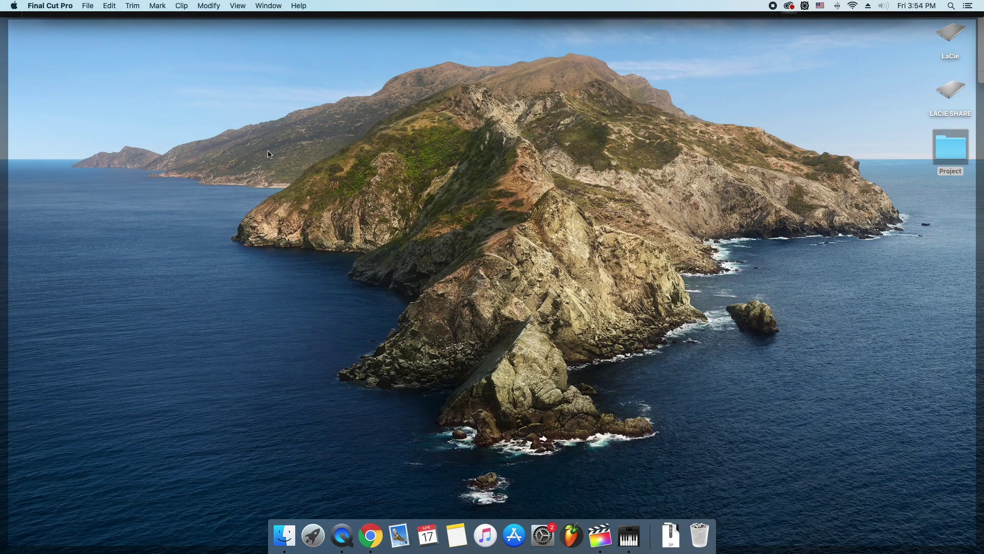
Move the four proxy MP4 clips from the Project folder to the Trash
double_click(947, 147)
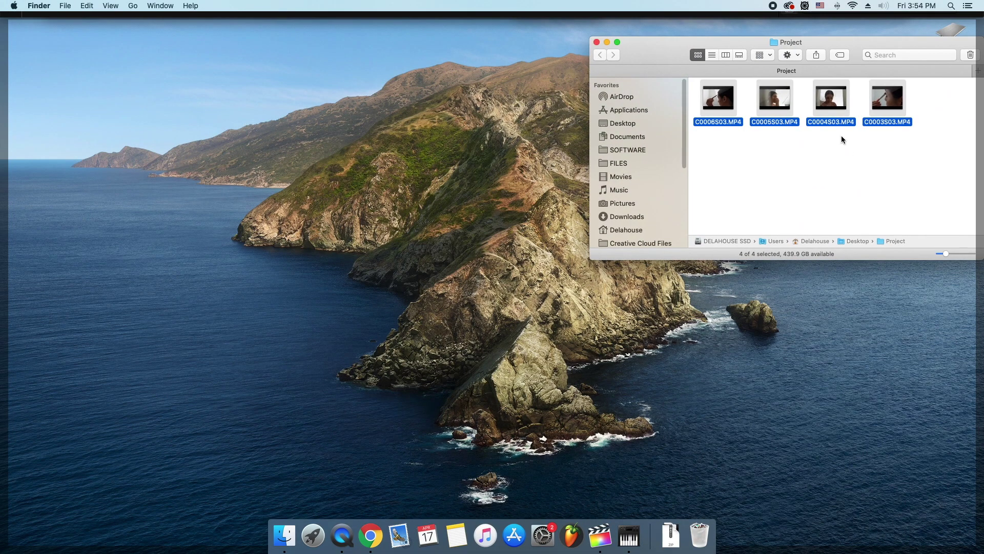
left_click_drag(662, 44, 537, 99)
left_click(722, 191)
left_click_drag(815, 200, 594, 143)
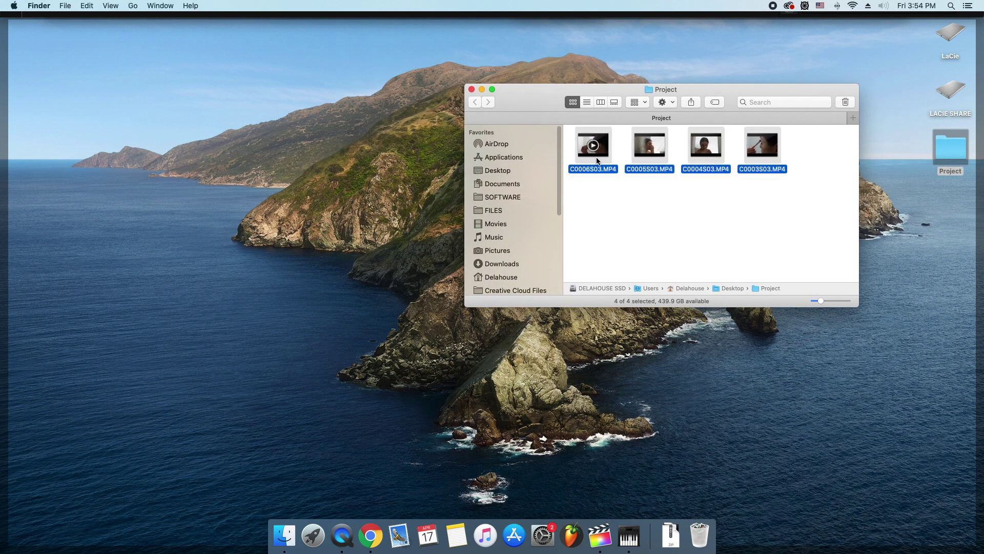
left_click_drag(588, 156, 699, 530)
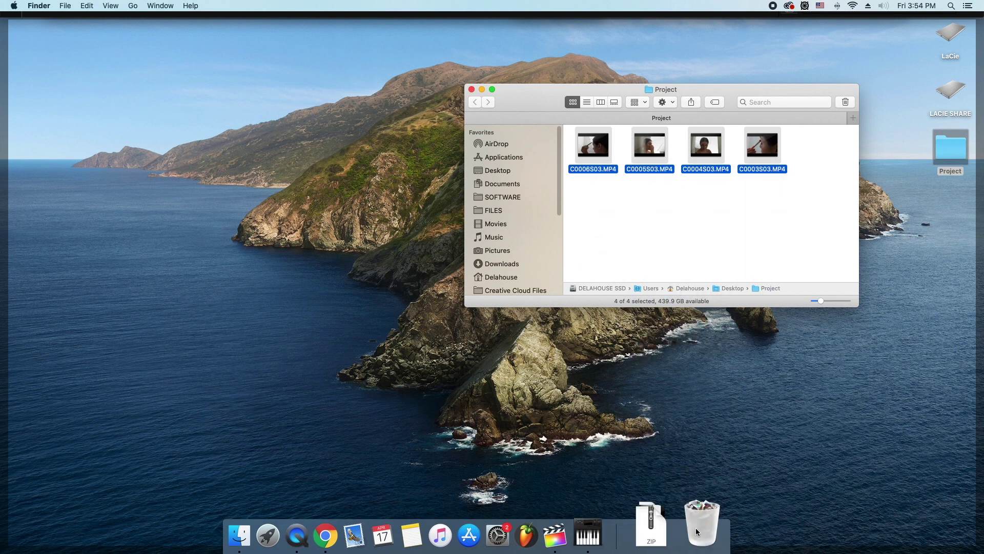
Check Final Cut Pro for the missing media, then reopen the desktop Project folder
left_click(622, 529)
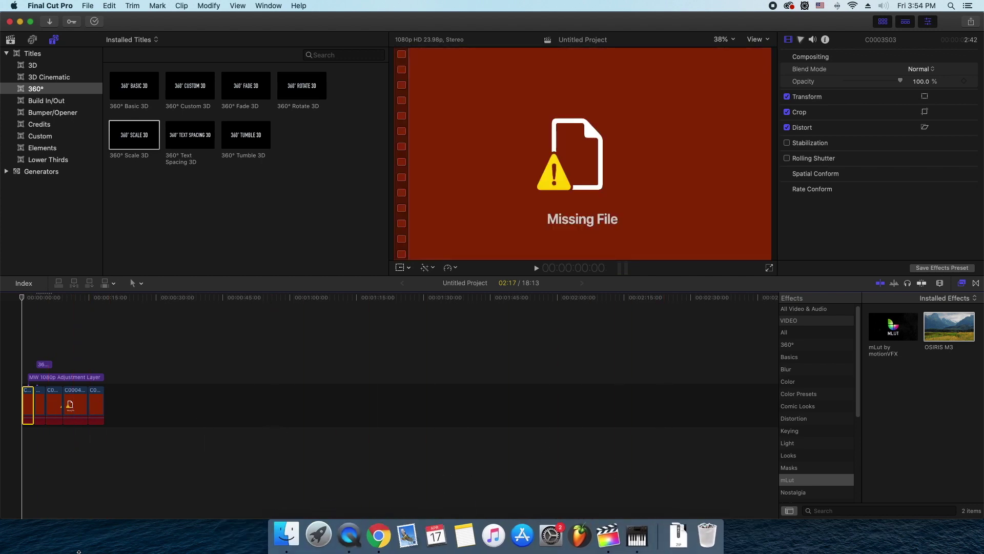
key("F11")
double_click(942, 145)
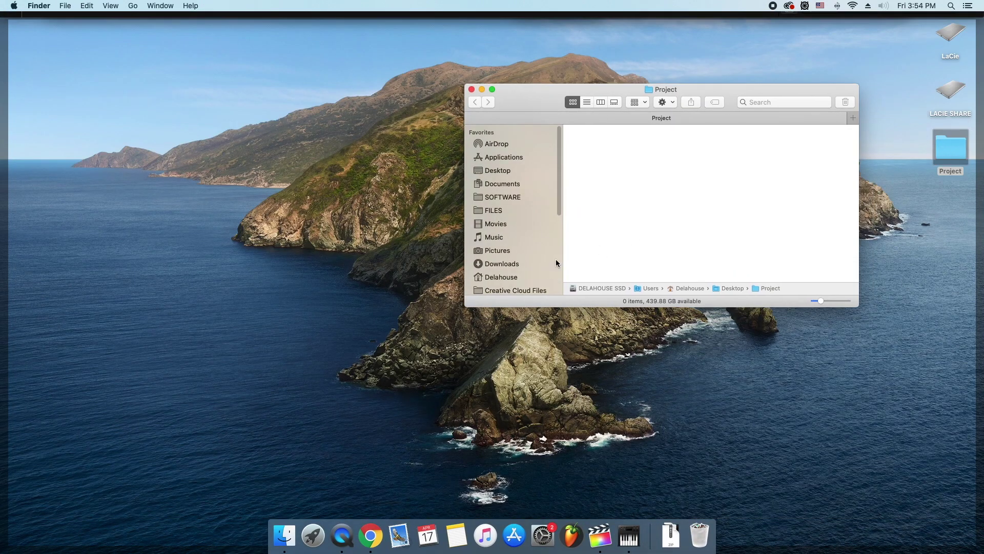
Open NO NAME › PRIVATE › M4ROOT › CLIP and widen the window to show more clips
left_click_drag(559, 213, 554, 258)
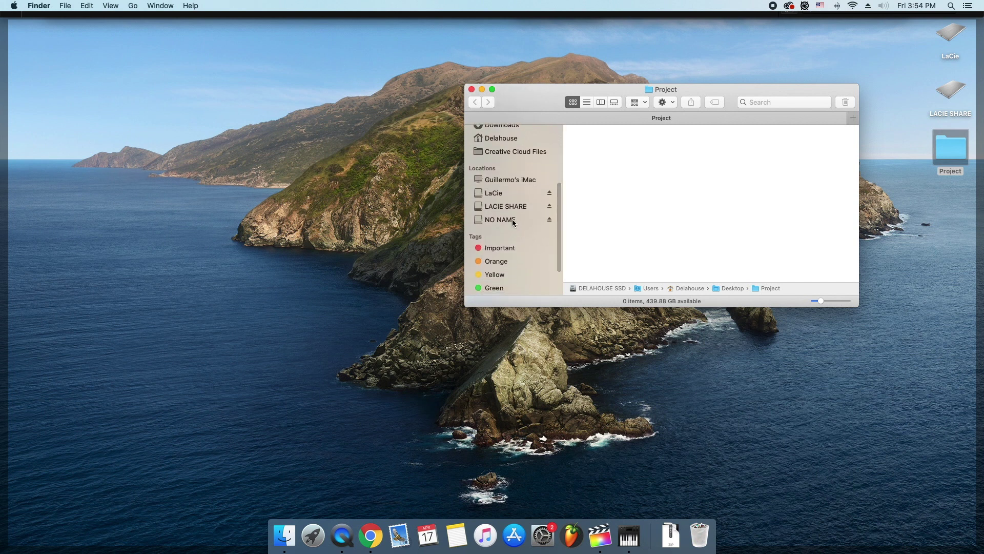
left_click(498, 219)
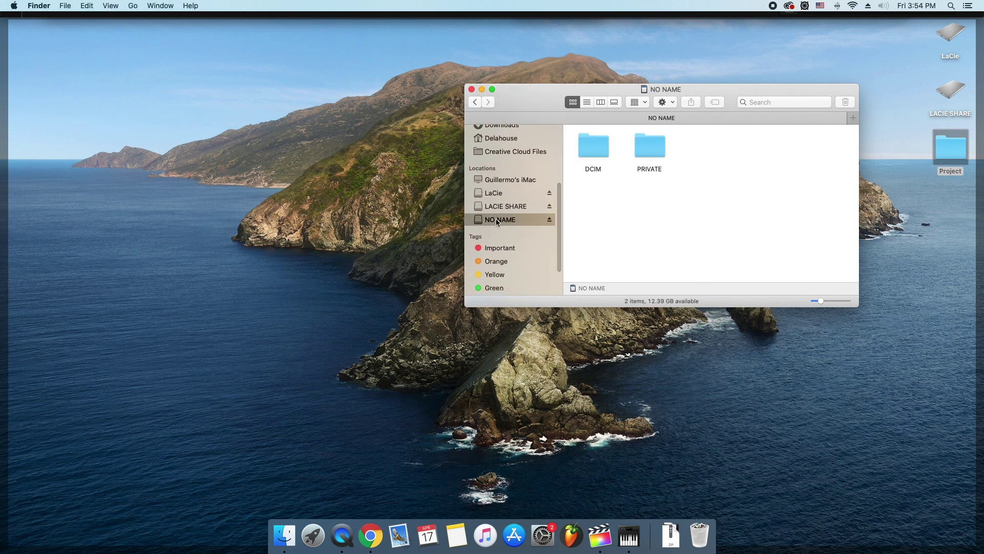
double_click(648, 149)
left_click(647, 152)
double_click(647, 151)
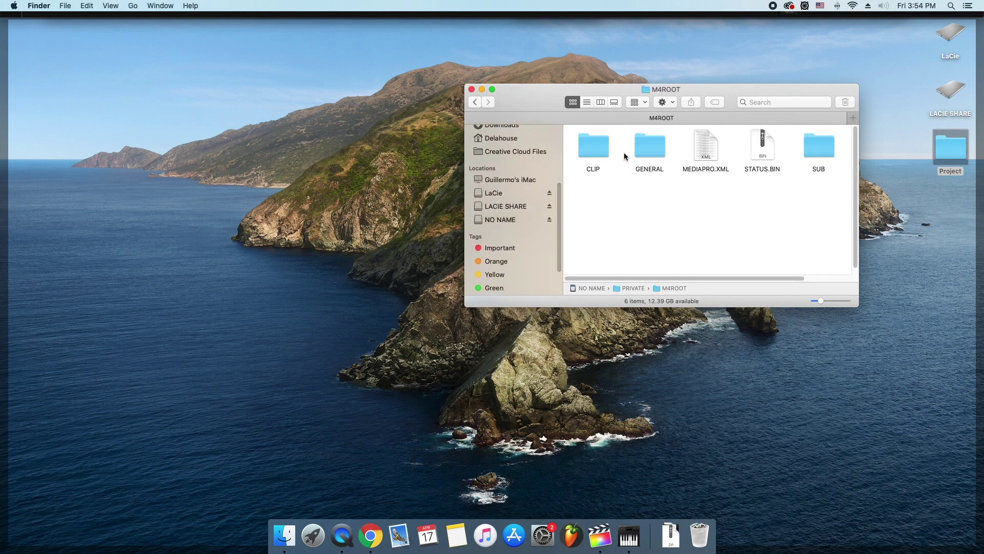
double_click(595, 148)
left_click_drag(537, 105, 373, 104)
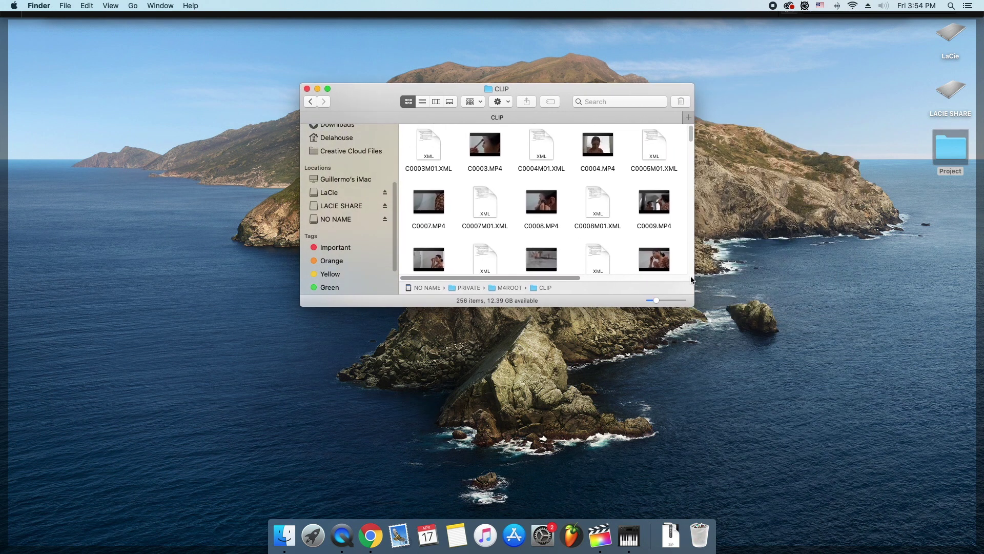
left_click_drag(694, 284, 890, 287)
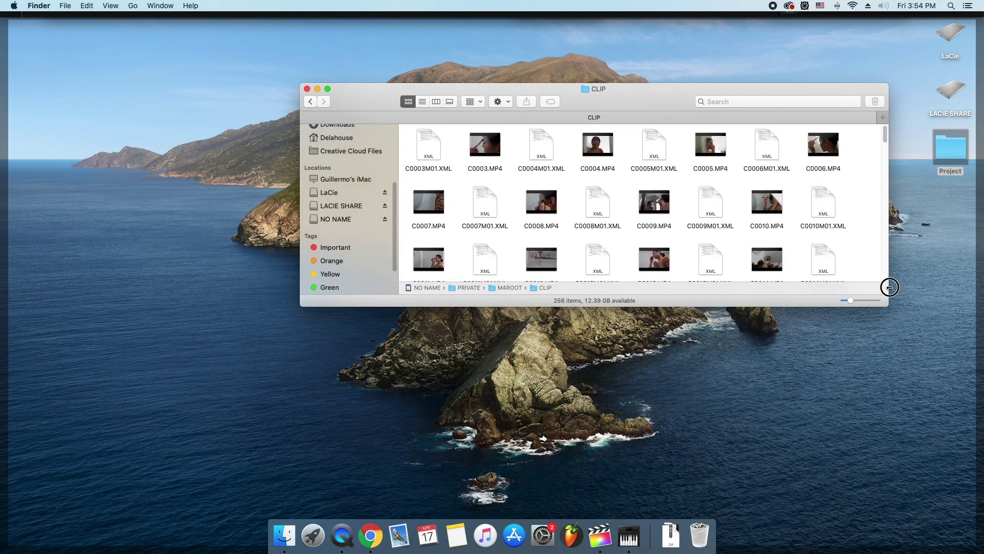
Select full-size originals C0003.MP4 through C0006.MP4 and bring up their actions menu
left_click(483, 154)
left_click(603, 155, "super")
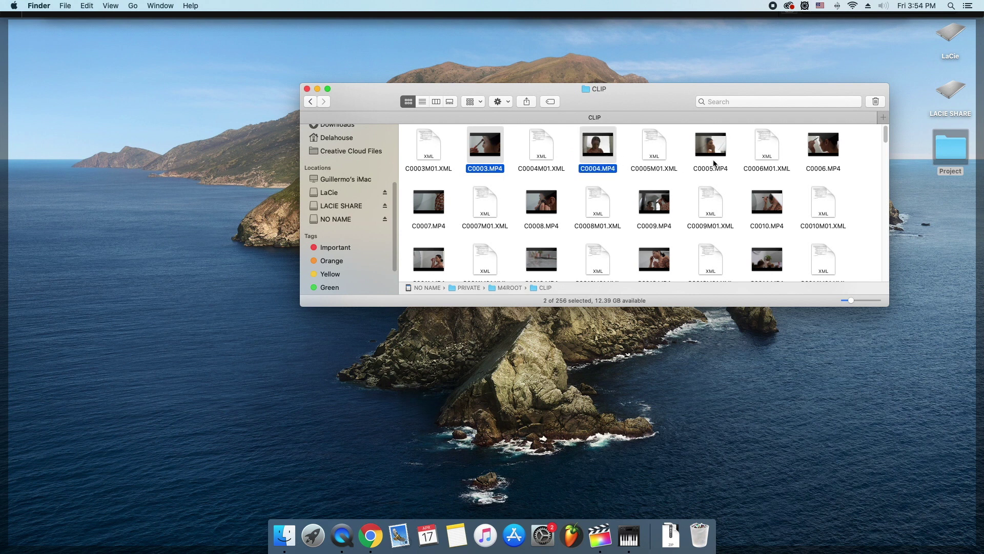
left_click(715, 160, "super")
left_click(815, 156, "super")
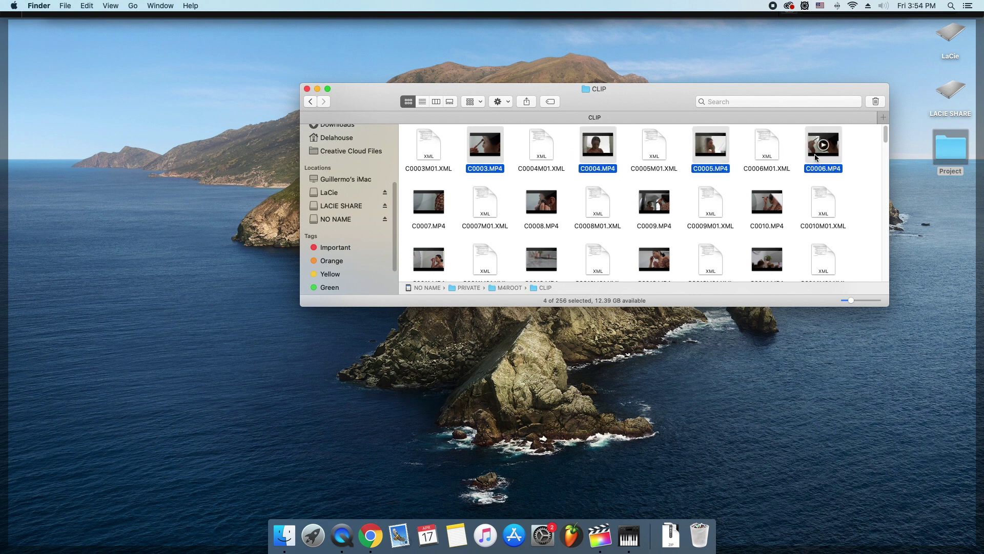
right_click(709, 172)
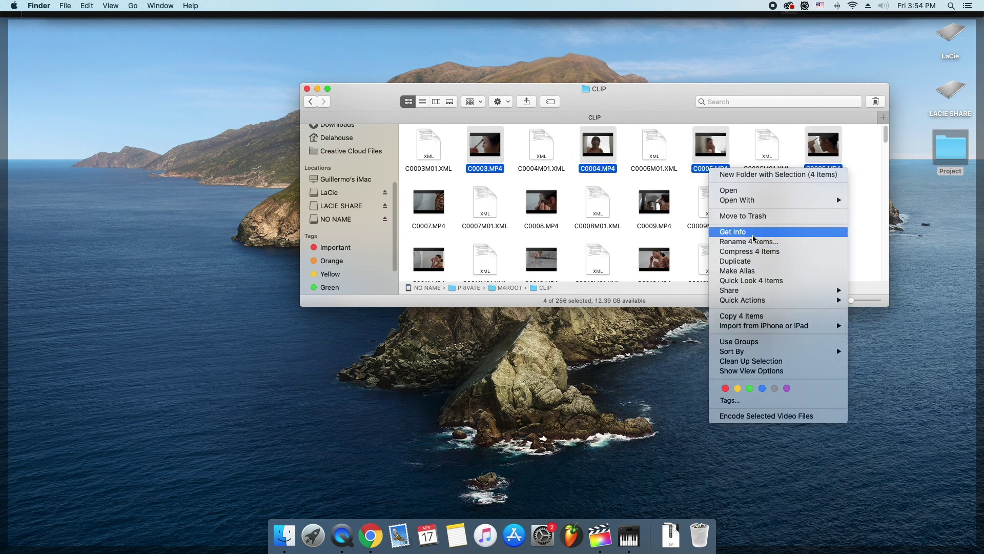
Batch-rename the four clips using Add Text, placed after the name
left_click(627, 223)
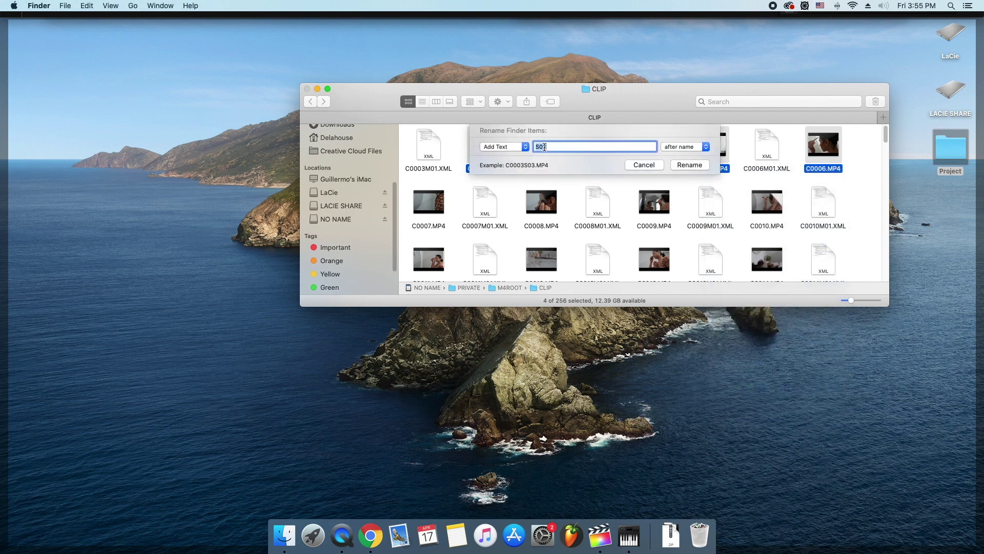
key("BackSpace")
left_click(528, 148)
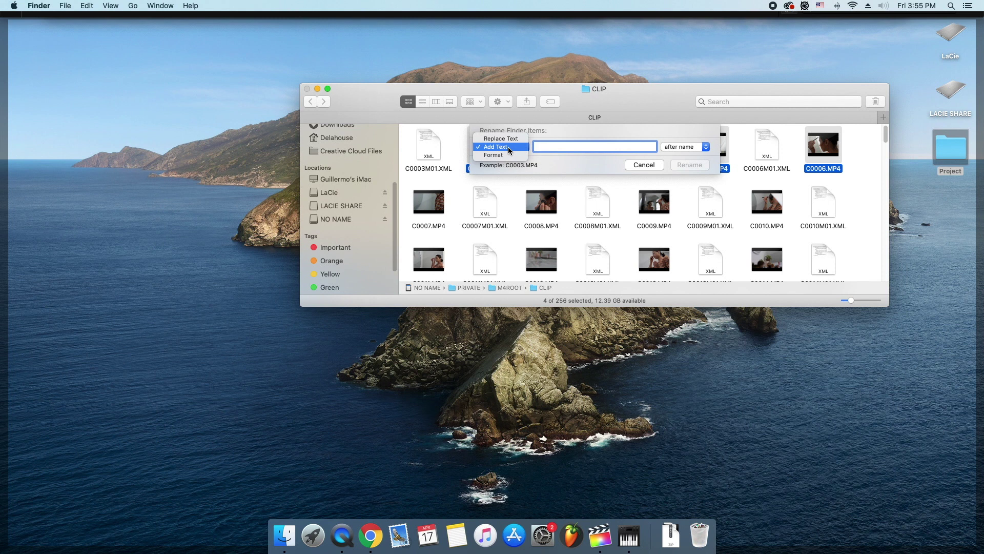
left_click(509, 146)
left_click(707, 147)
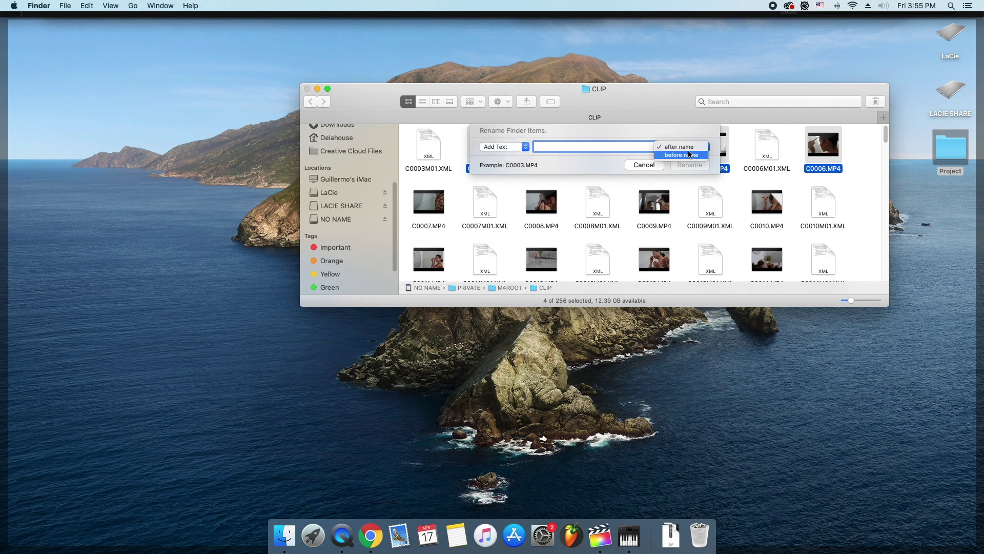
left_click(684, 147)
Append S03 to the four names (C0003S03.MP4–C0006S03.MP4) and copy them into the Project folder
type("S")
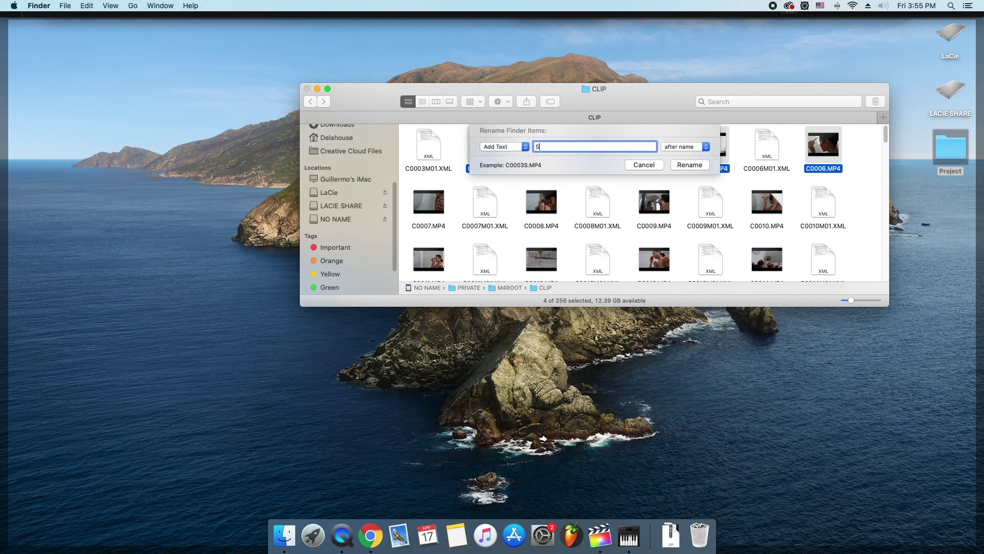
type("03")
left_click(689, 164)
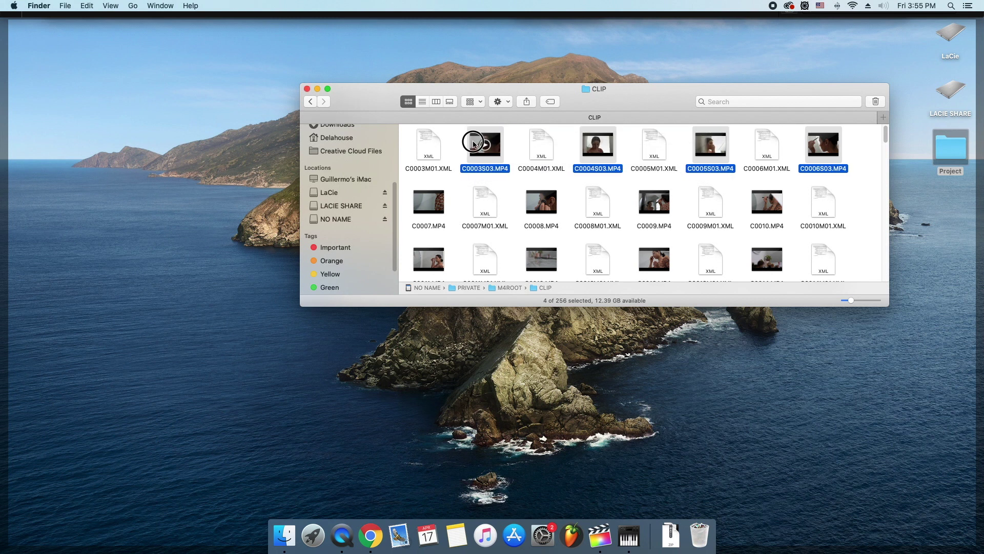
left_click_drag(473, 143, 883, 160)
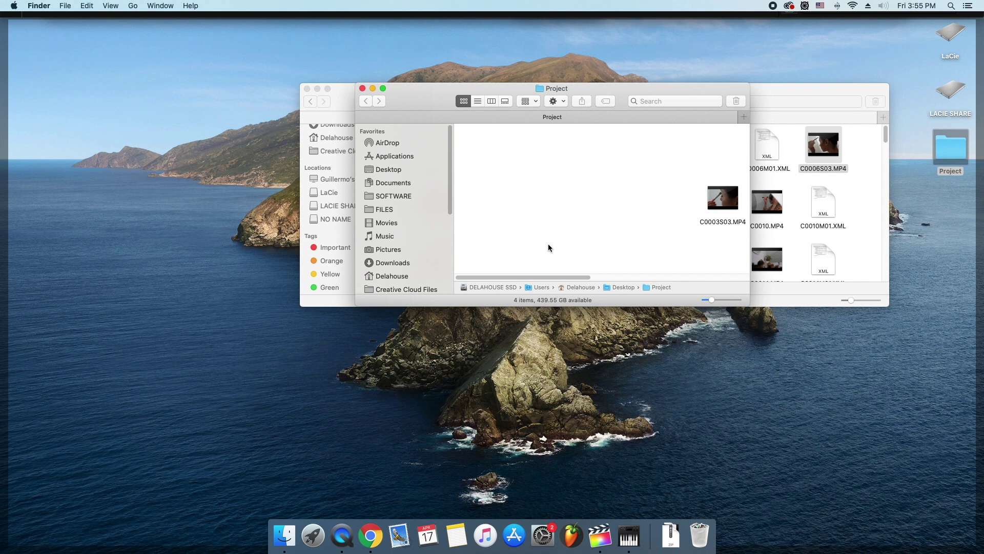
Line up the clips in the Project window with Clean Up By Date Modified
right_click(548, 247)
mouse_move(641, 338)
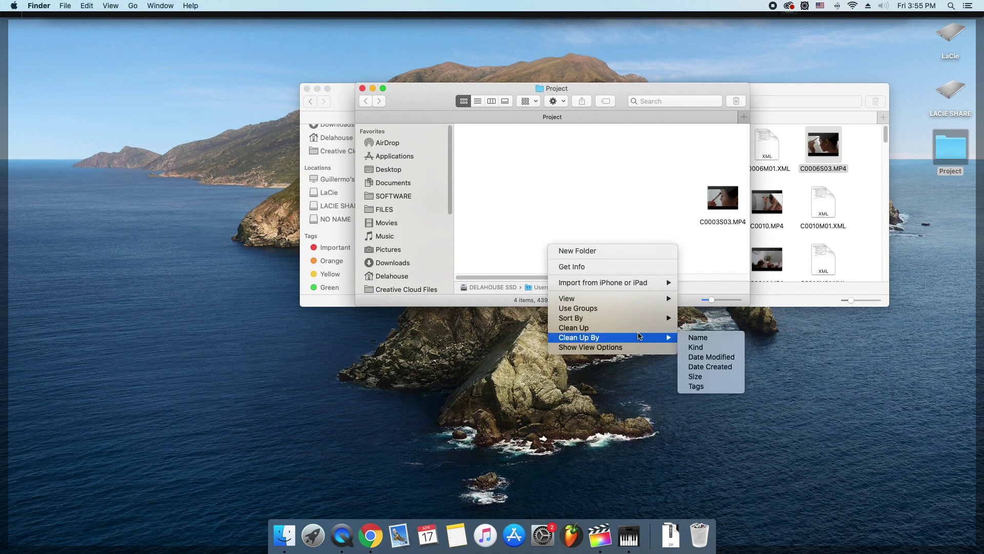
left_click(700, 357)
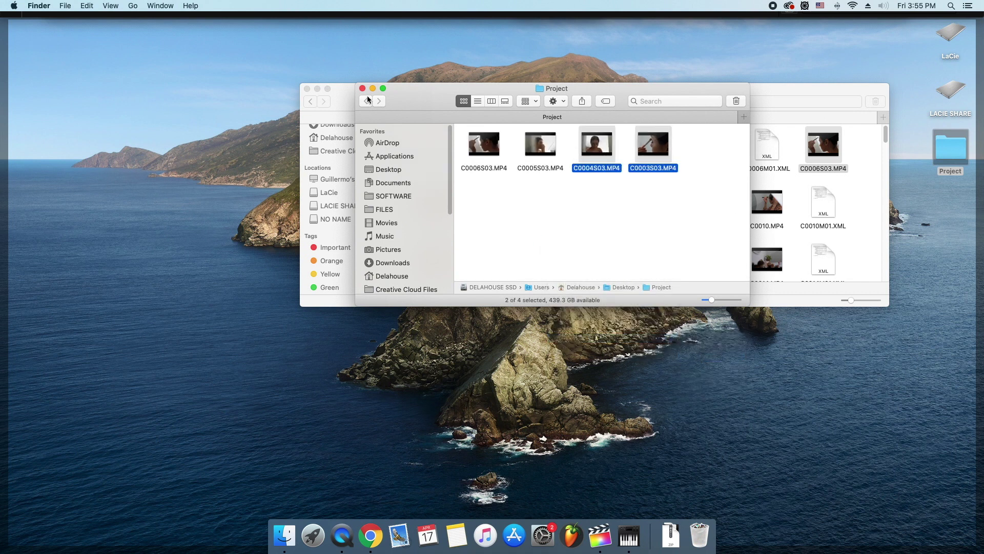
Close the card's CLIP window and return to Final Cut Pro
left_click(322, 88)
left_click(307, 88)
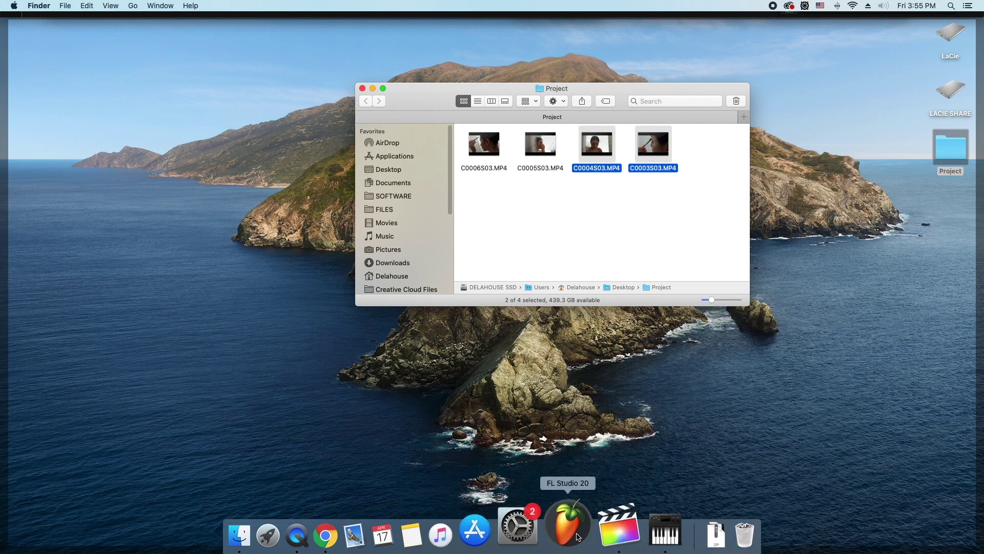
left_click(593, 533)
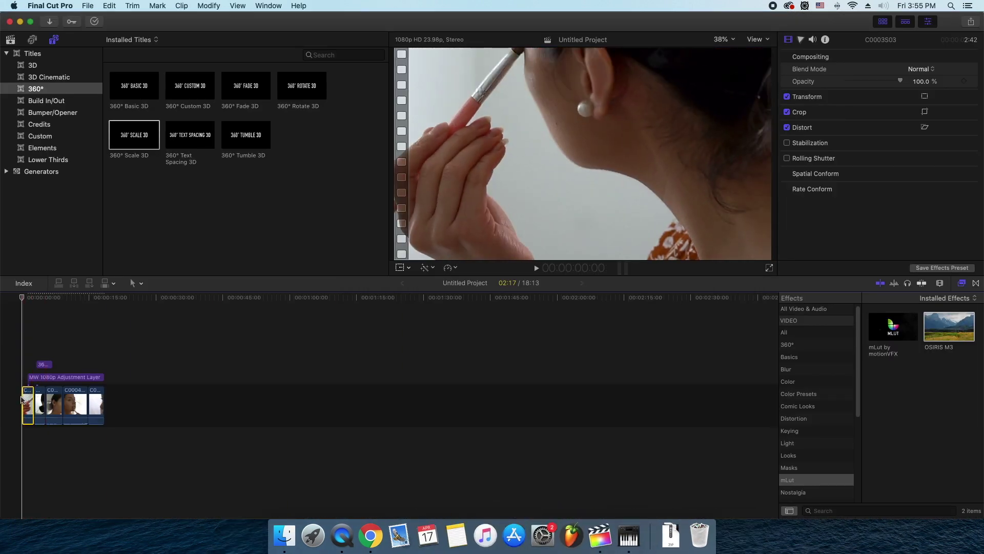
Play the project's opening and stop it, confirming the clips show real footage
key("space")
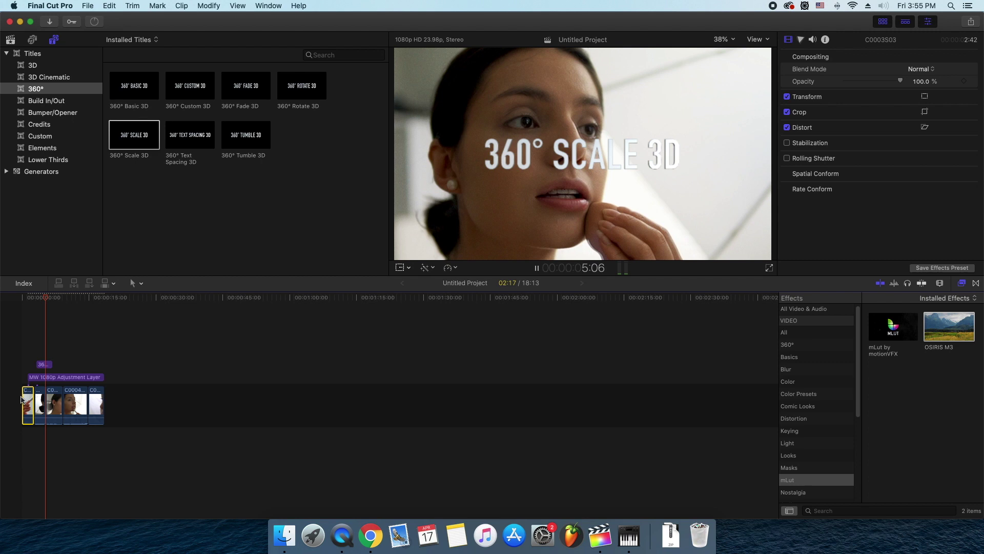
key("space")
Minimize Final Cut Pro, then drag the SUB clips onto the Project folder and stop the replace
left_click(20, 22)
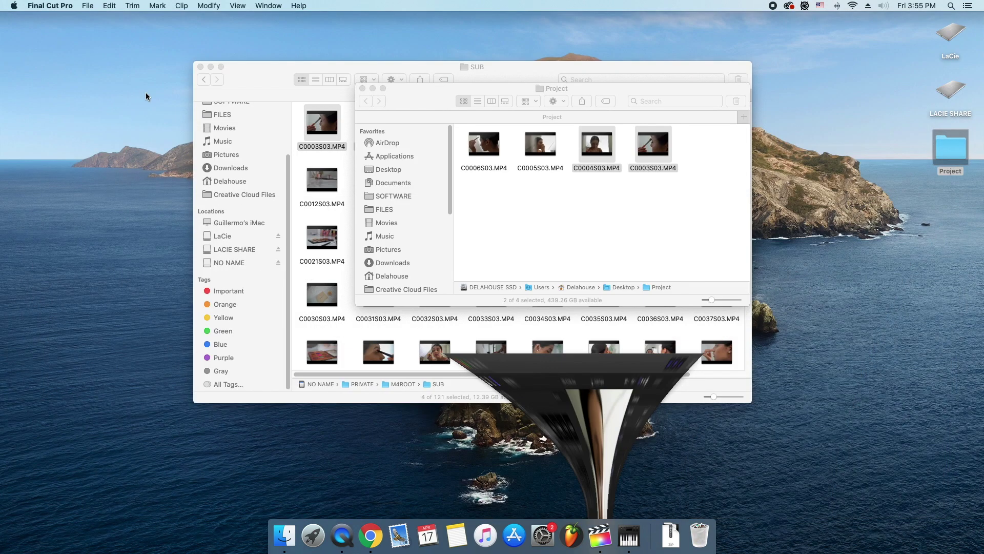
left_click(952, 155)
double_click(950, 151)
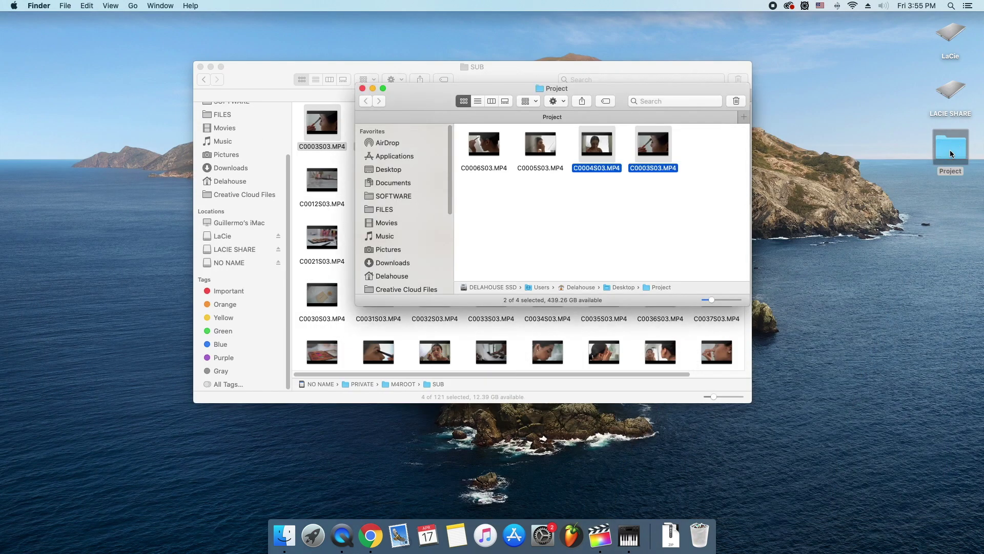
left_click_drag(302, 126, 536, 208)
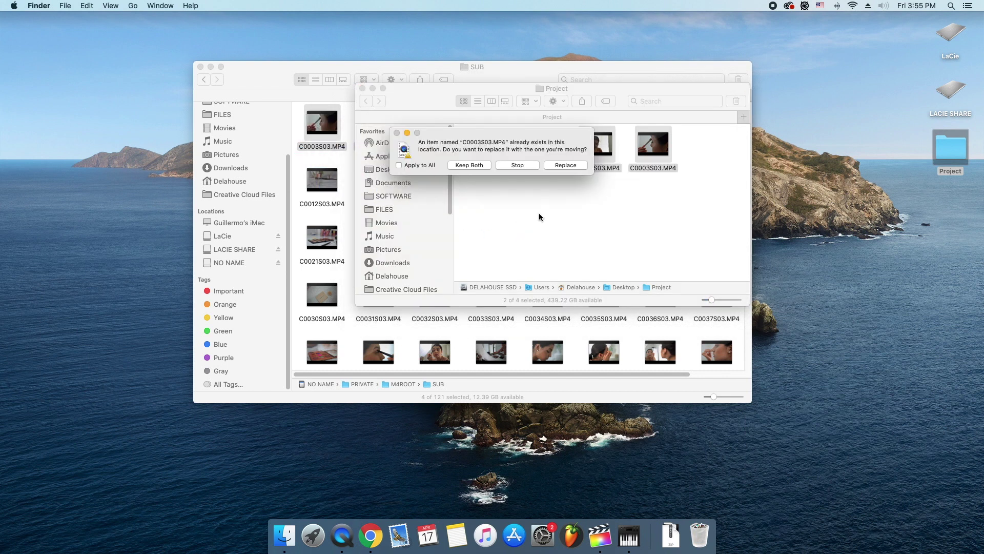
left_click(519, 165)
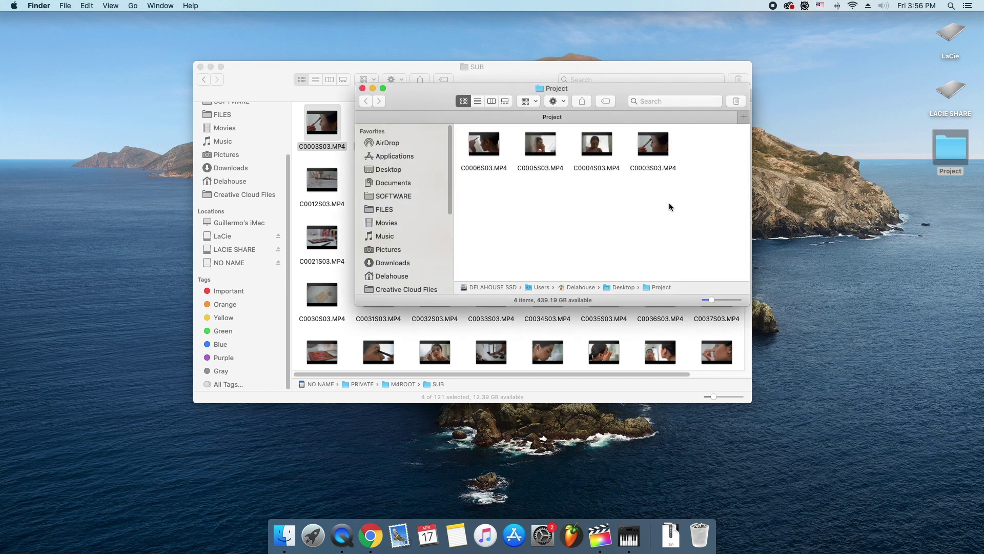
Select the four renamed clips and leave them in the Project folder
left_click_drag(673, 204, 492, 225)
left_click(332, 117)
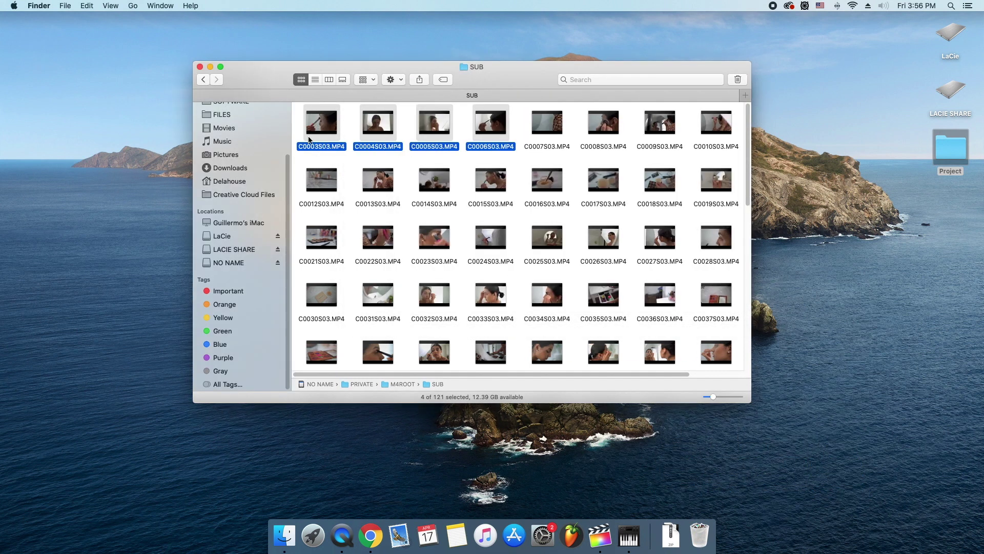
mouse_move(311, 131)
mouse_move(312, 127)
left_mouse_down()
mouse_move(615, 154)
mouse_move(924, 149)
mouse_move(303, 116)
left_mouse_up()
Close the SUB and Project folder windows and bring Final Cut Pro back
left_click(201, 67)
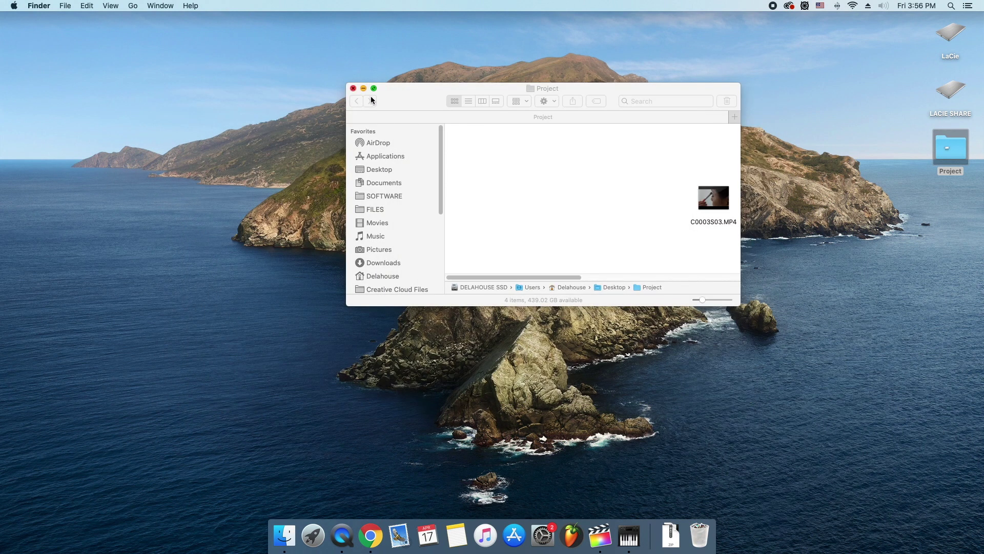
left_click(361, 89)
left_click(579, 530)
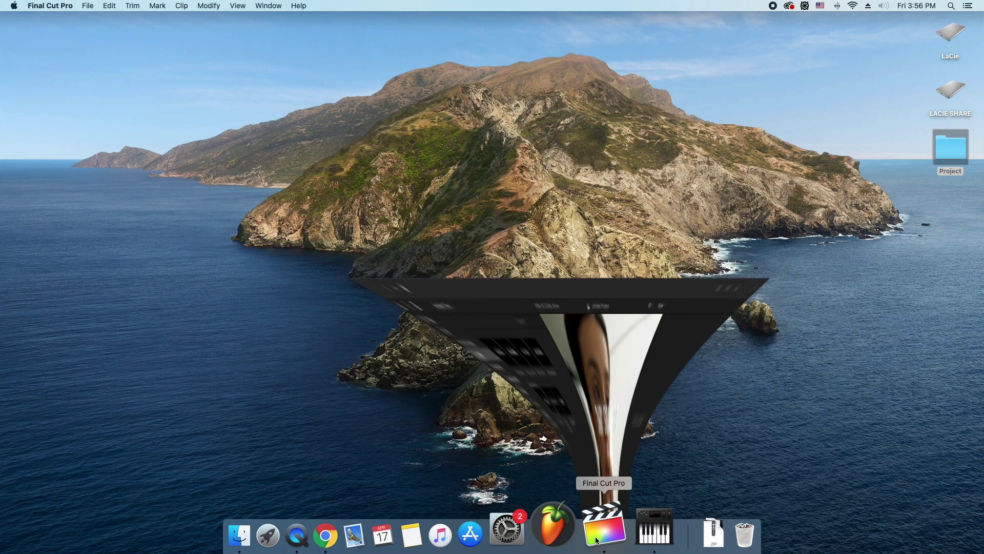